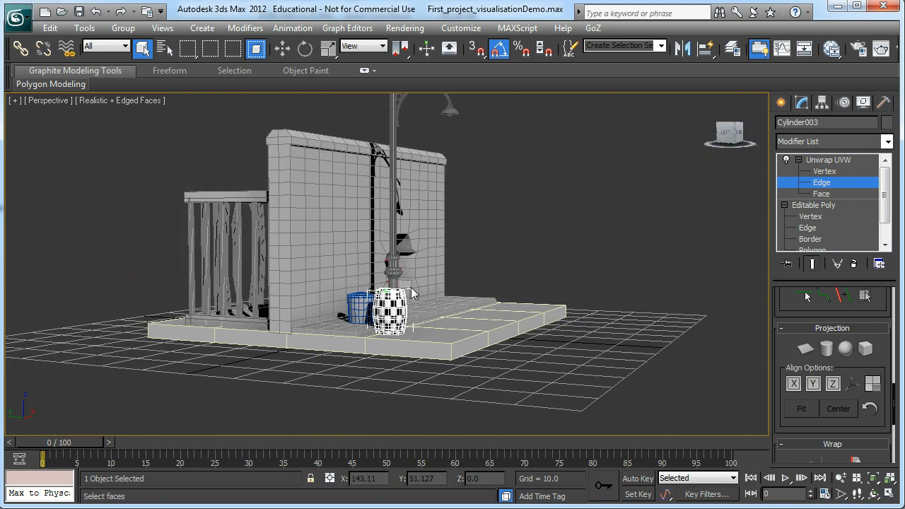
Open the Slate Material Editor and leave the Edge sub-object level of the barrel's Unwrap UVW modifier.
scroll(418, 283, up, 5)
alt+middle_drag(349, 229, 301, 264)
alt+middle_drag(268, 327, 282, 295)
key(m)
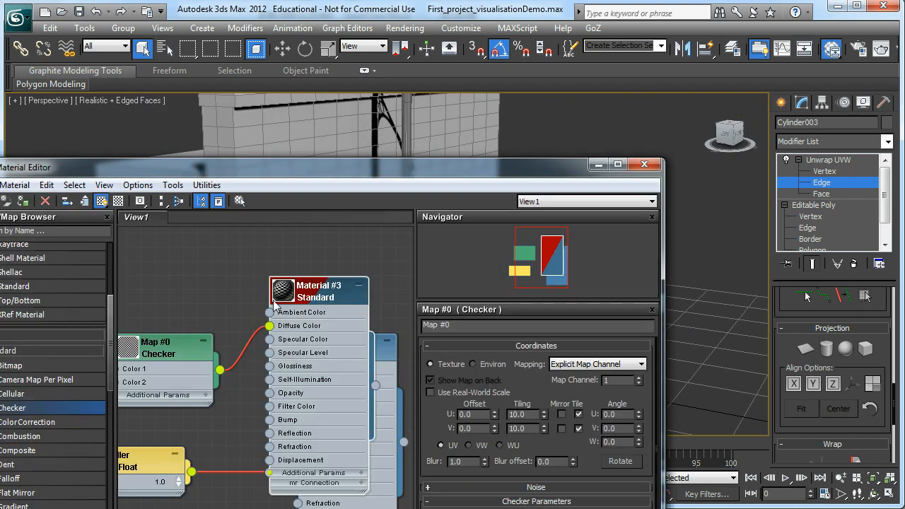
drag(348, 177, 809, 181)
alt+middle_drag(279, 181, 594, 138)
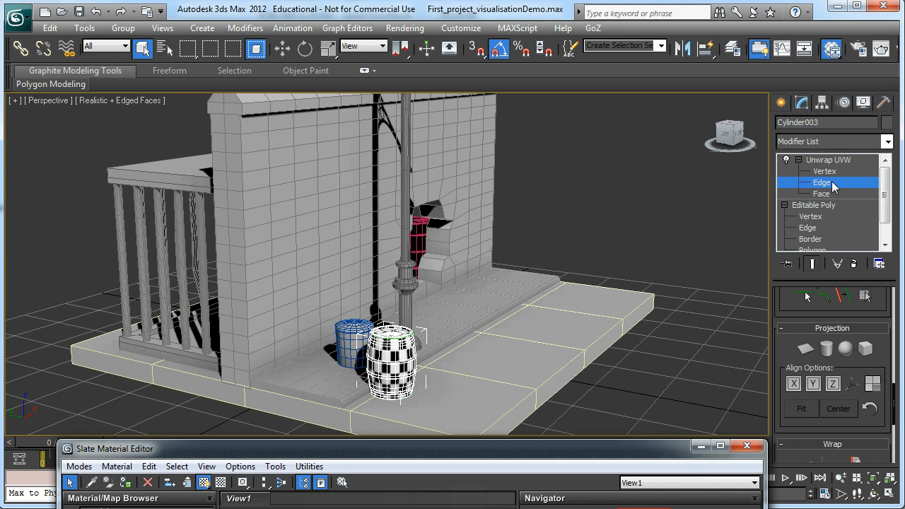
click(827, 160)
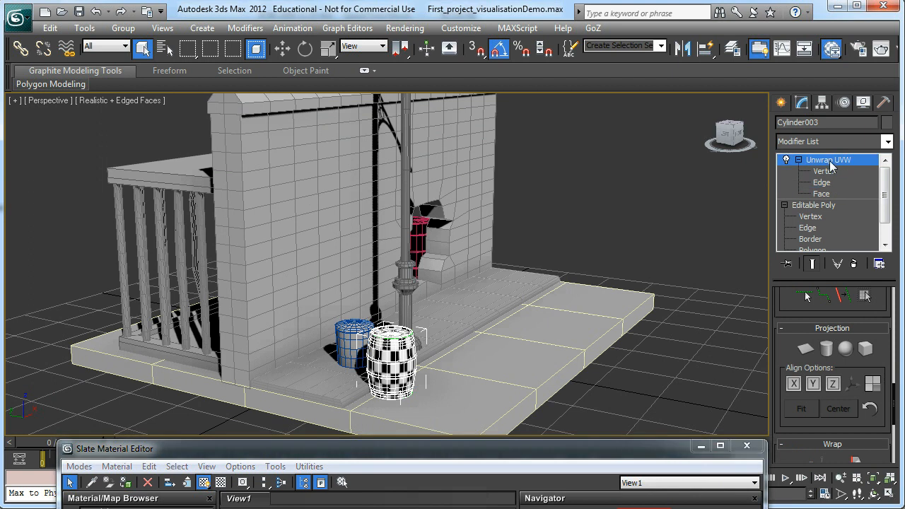
drag(509, 455, 837, 195)
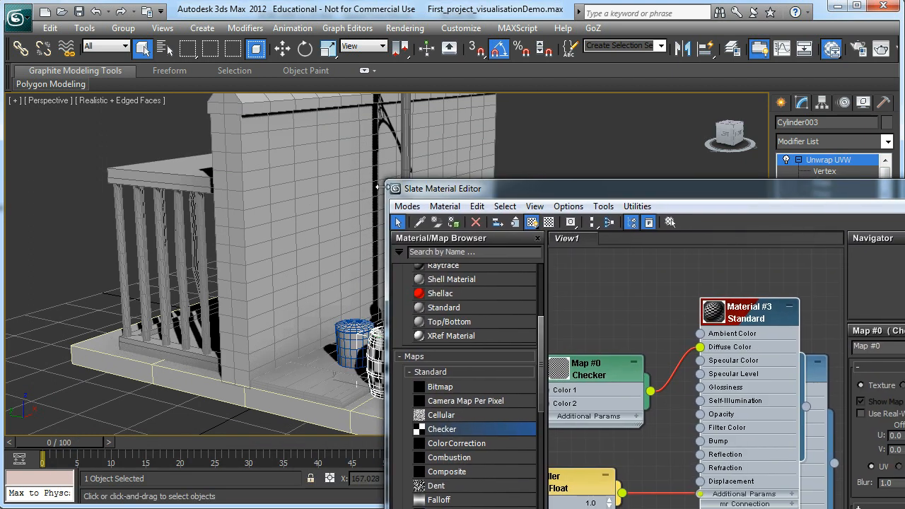
Assign the checker material, Material #3, to the wall and close the Slate Material Editor.
click(283, 165)
middle_drag(283, 165, 282, 202)
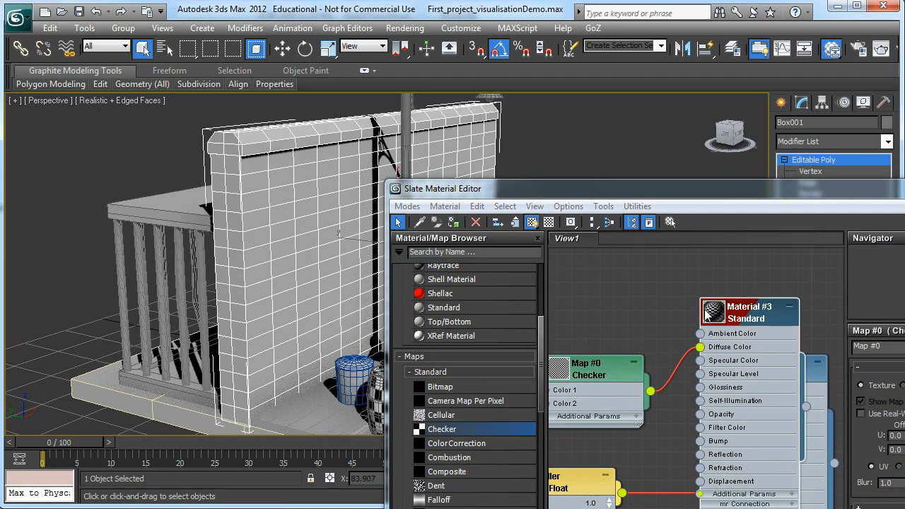
right_click(731, 311)
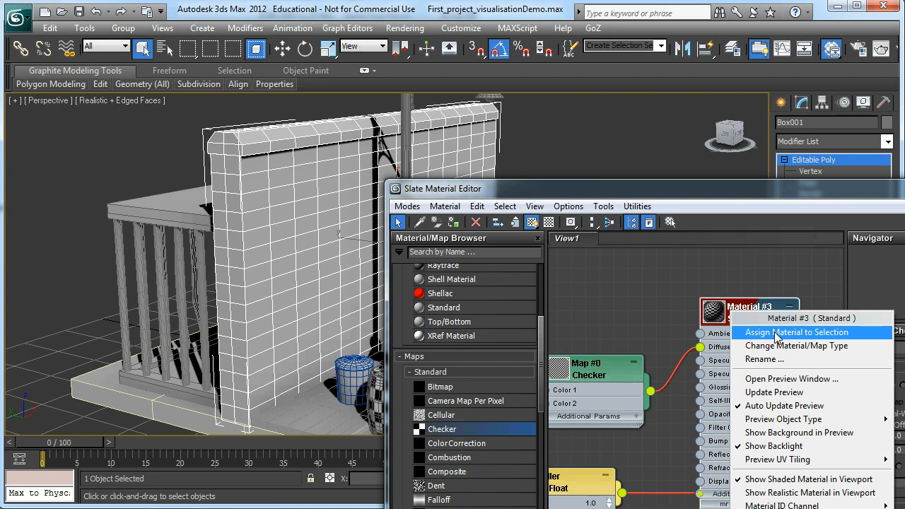
click(777, 336)
drag(899, 189, 344, 295)
click(521, 293)
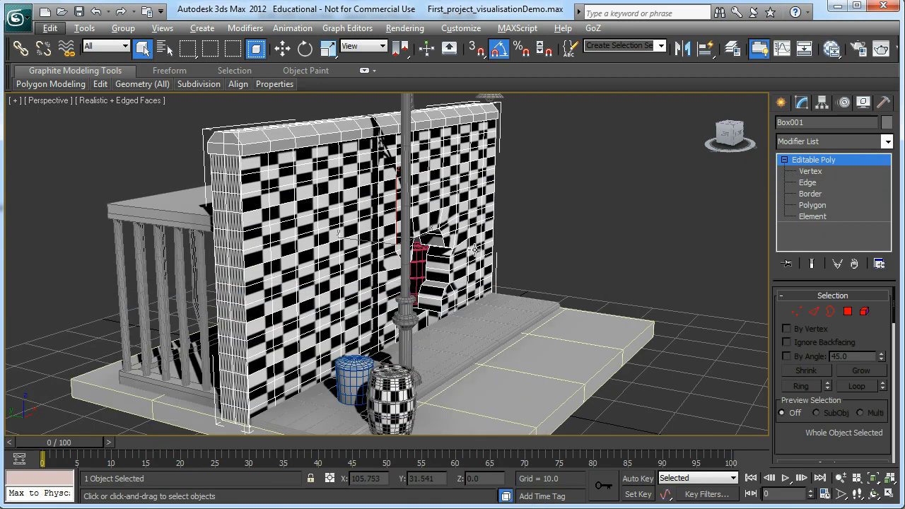
Isolate the wall from the rest of the scene and move the isolation dialog out of the way.
key(alt+q)
alt+middle_drag(329, 247, 403, 225)
drag(373, 139, 136, 53)
alt+middle_drag(311, 256, 348, 292)
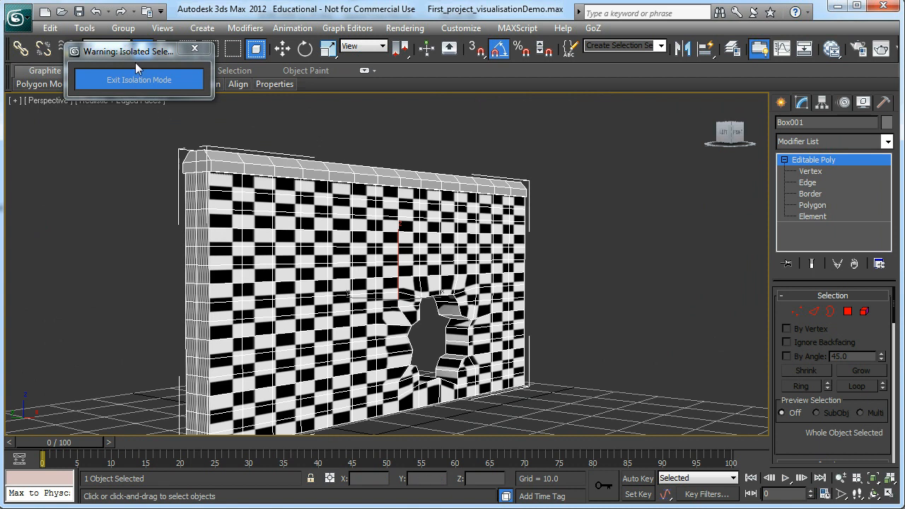
click(122, 28)
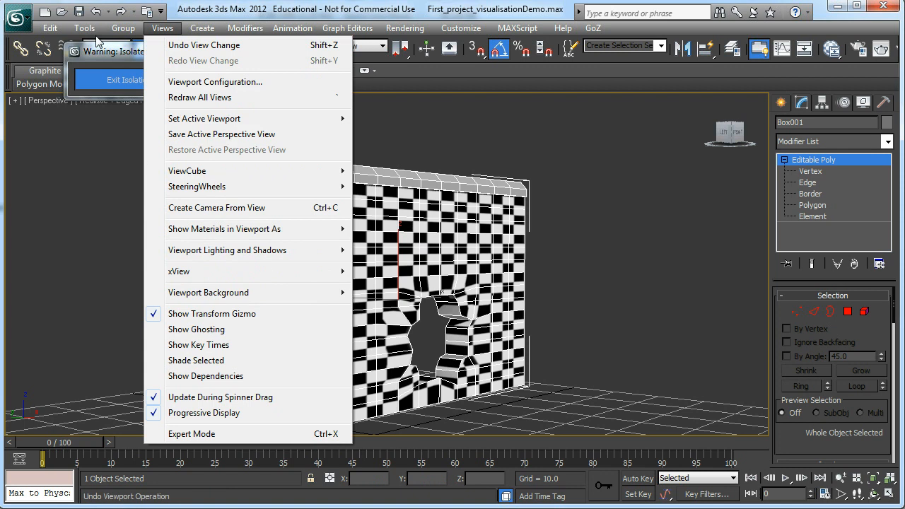
click(579, 215)
click(582, 213)
Add an Unwrap UVW modifier to the wall.
alt+middle_drag(564, 269, 332, 273)
click(485, 290)
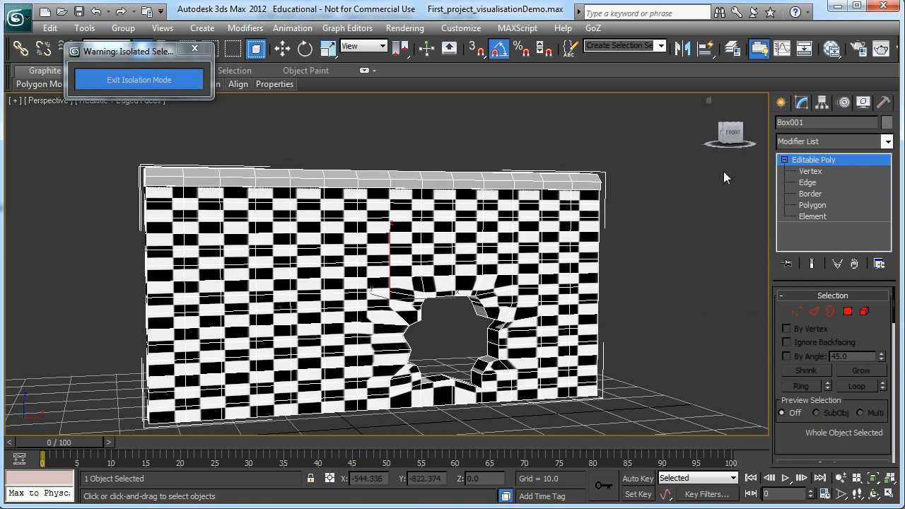
click(887, 142)
scroll(889, 164, down, 20)
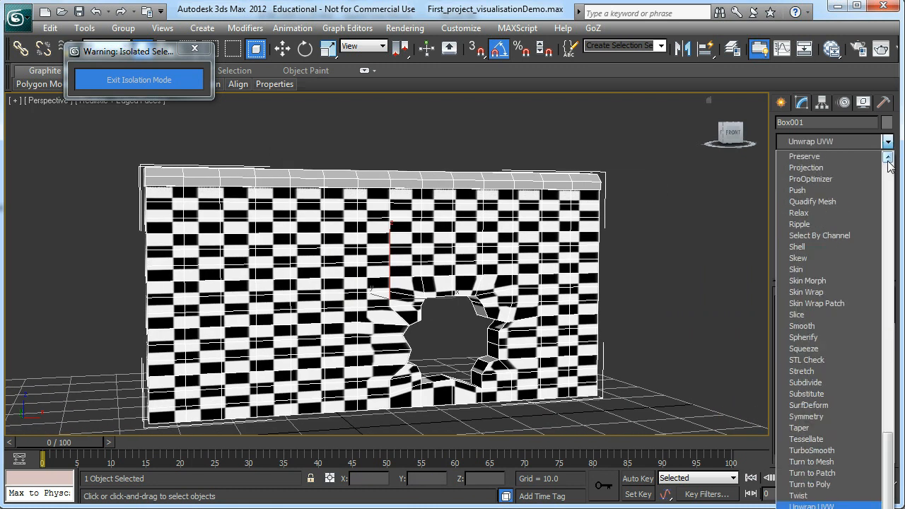
click(837, 507)
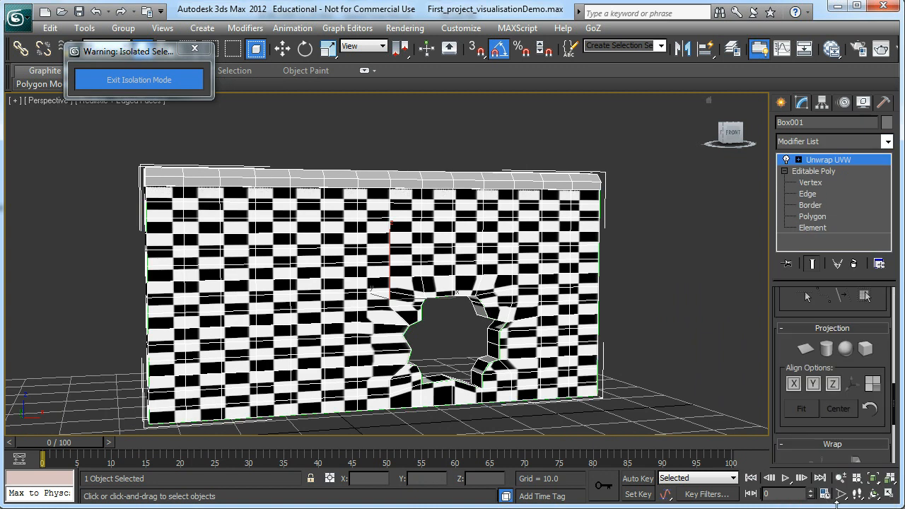
Examine the checker pattern on the wall's ends, top cap and front for stretching.
alt+middle_drag(552, 280, 499, 282)
alt+middle_drag(563, 224, 475, 282)
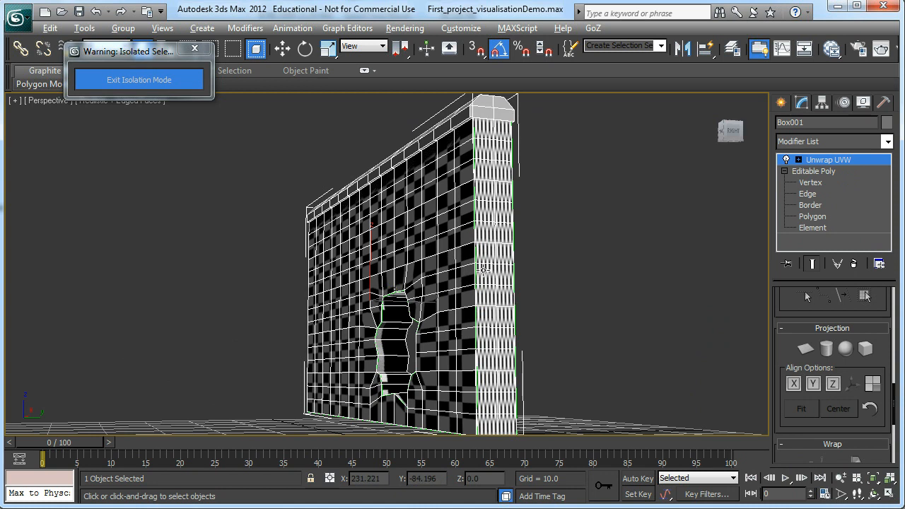
scroll(483, 268, up, 3)
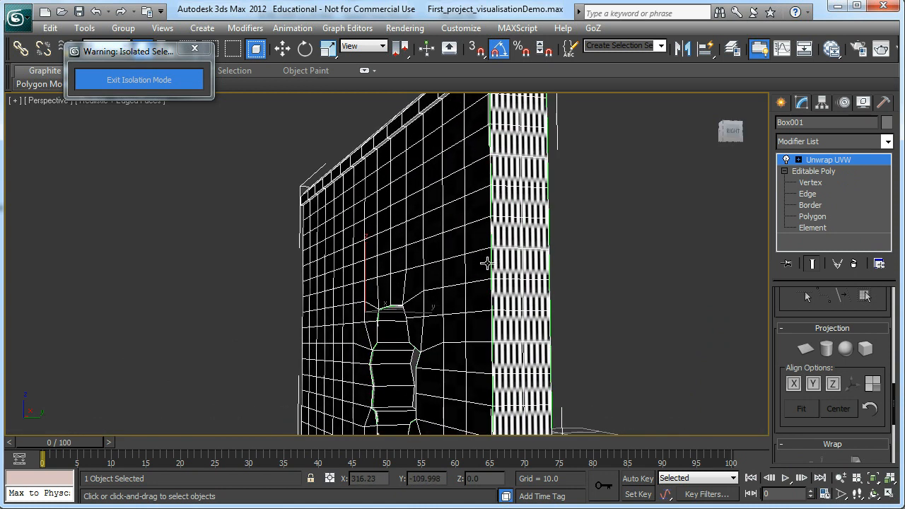
scroll(472, 152, down, 2)
alt+middle_drag(486, 152, 471, 202)
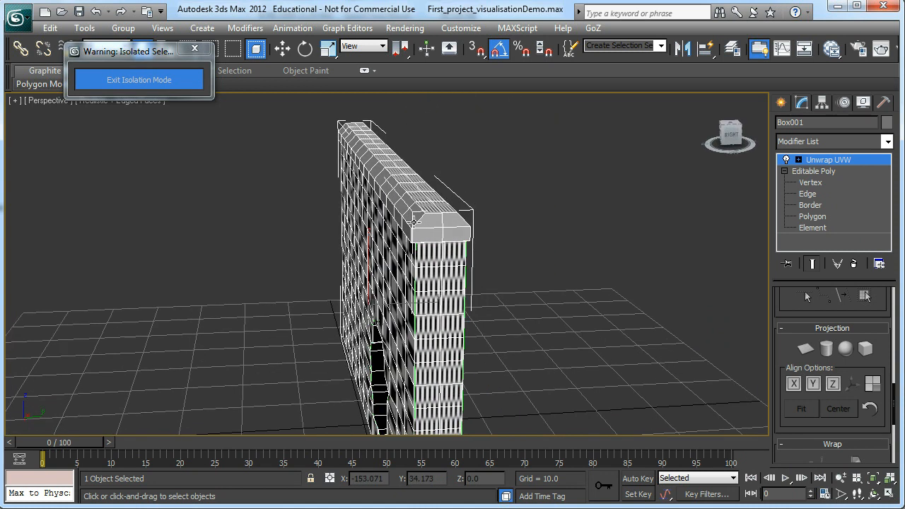
alt+middle_drag(474, 237, 530, 289)
alt+middle_drag(478, 322, 562, 313)
mouse_move(562, 314)
alt+middle_down()
mouse_move(598, 313)
mouse_move(557, 313)
alt+middle_up()
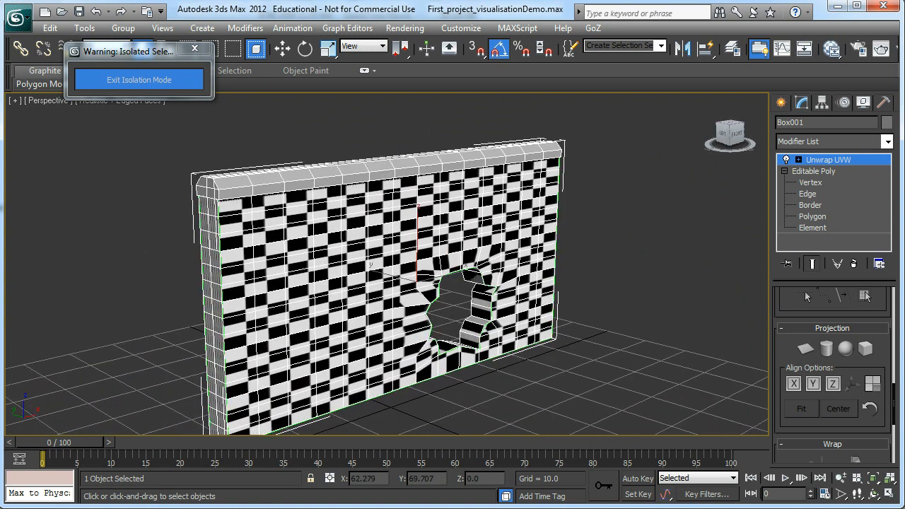
alt+middle_drag(416, 312, 349, 309)
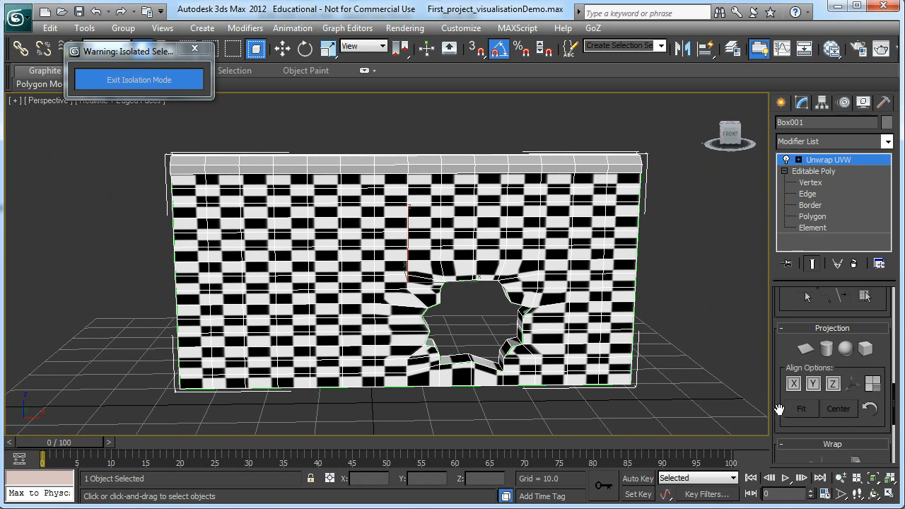
Open the UV editor for the wall and hide its checker background.
scroll(779, 409, down, 3)
scroll(779, 409, up, 5)
drag(803, 459, 804, 464)
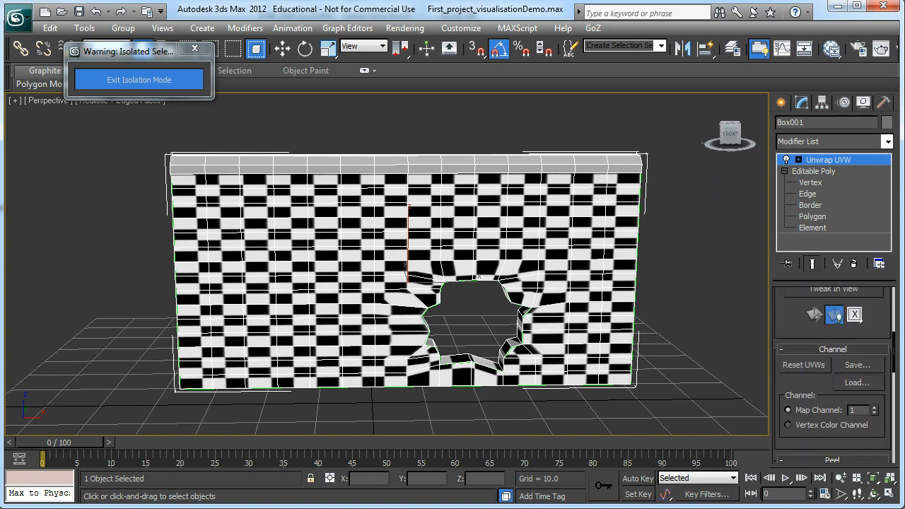
drag(778, 320, 792, 456)
click(824, 405)
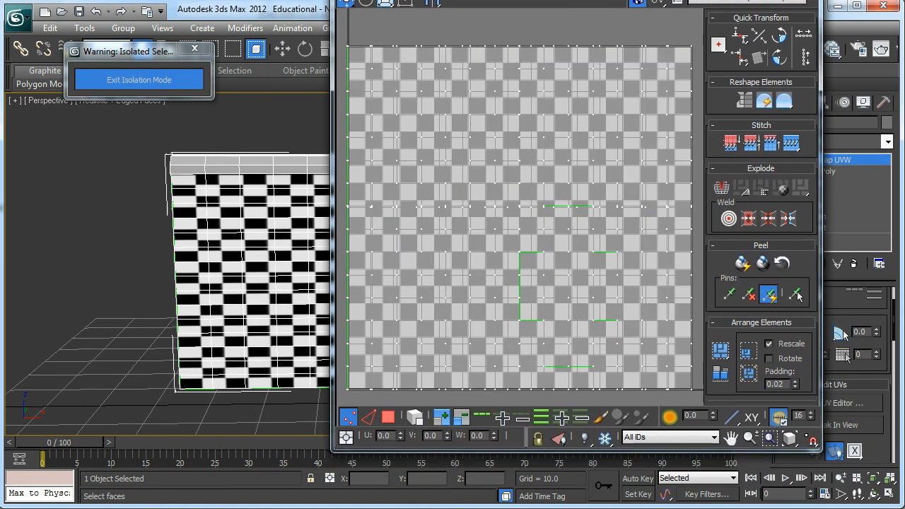
drag(727, 0, 630, 57)
ctrl+alt+middle_drag(565, 137, 564, 186)
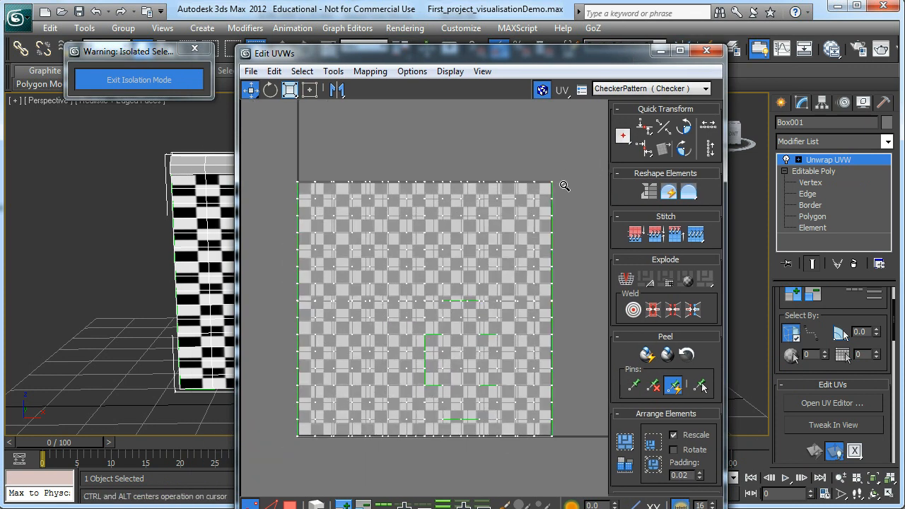
click(542, 89)
Place the UV editor beside the wall, switch it to polygon selection and clear the selected UVs.
drag(278, 148, 597, 495)
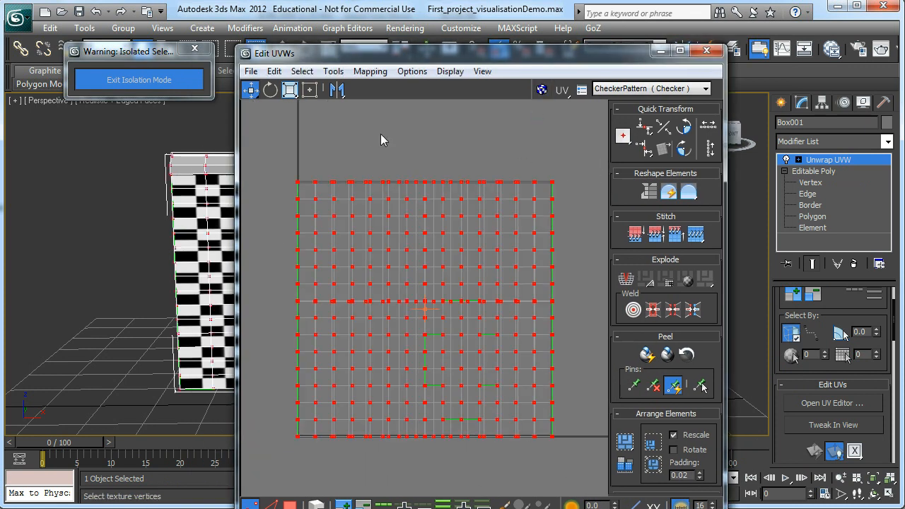
drag(401, 48, 662, 38)
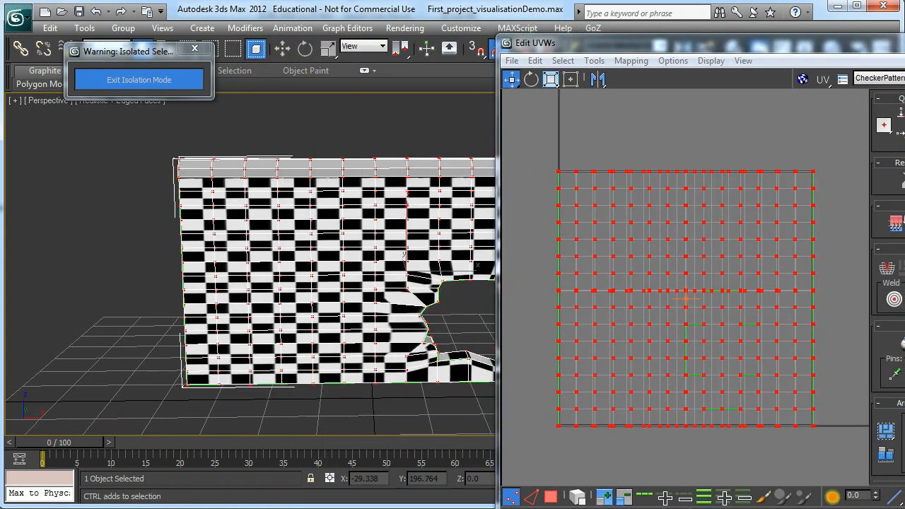
middle_drag(264, 255, 263, 254)
click(552, 497)
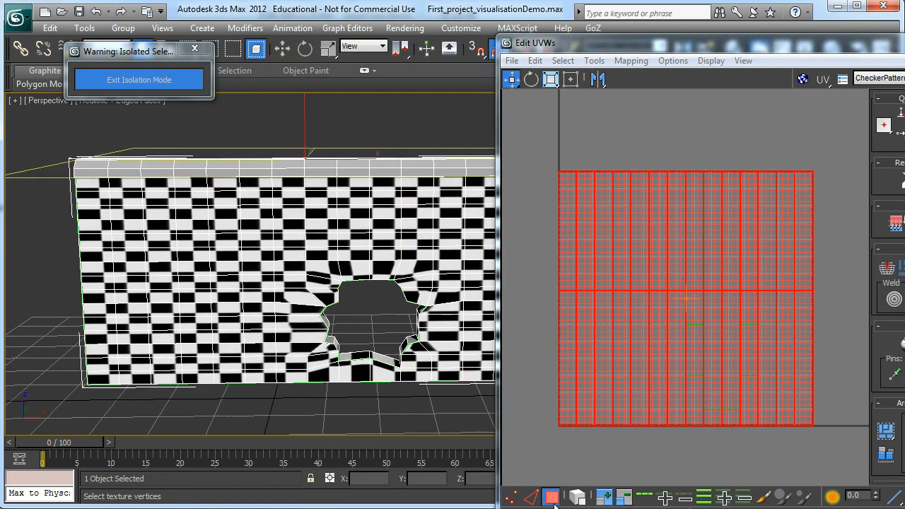
click(531, 425)
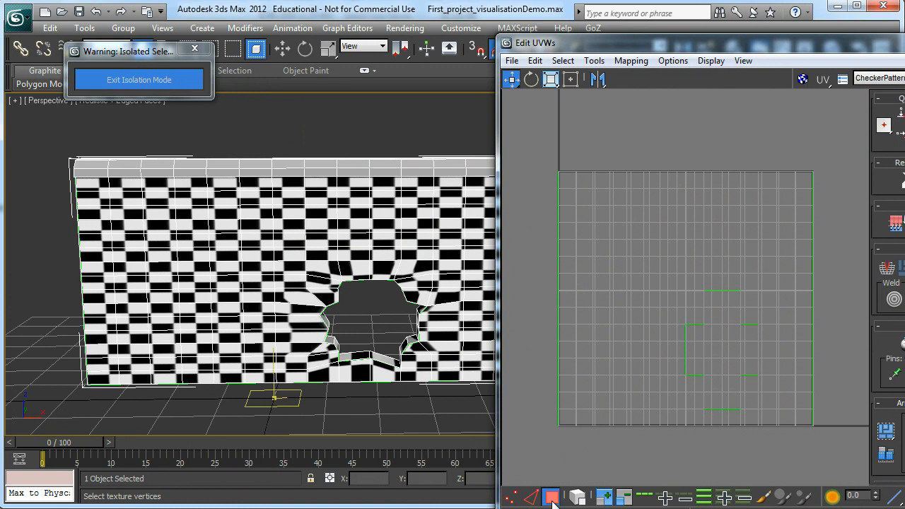
Flatten-map the wall's UVs with a face angle threshold of 45, spacing of 0.02, and clusters normalized, rotated and holes filled.
click(594, 62)
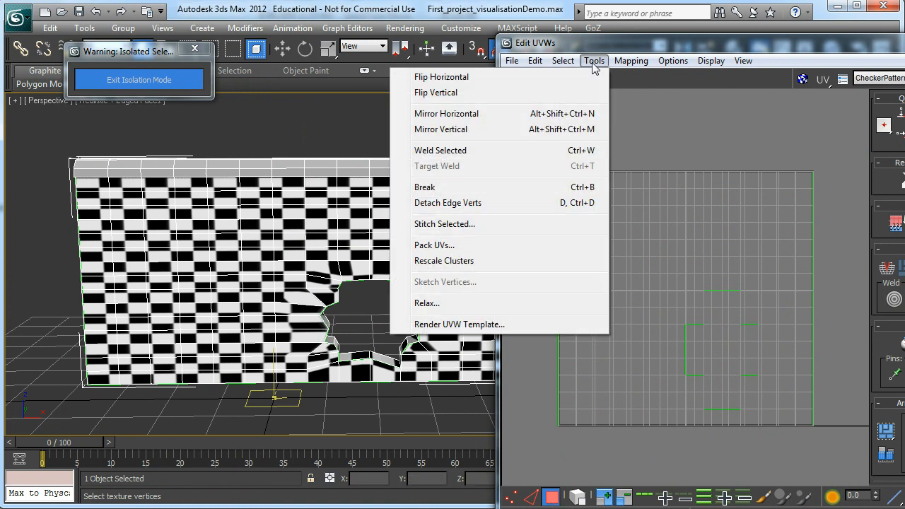
mouse_move(640, 63)
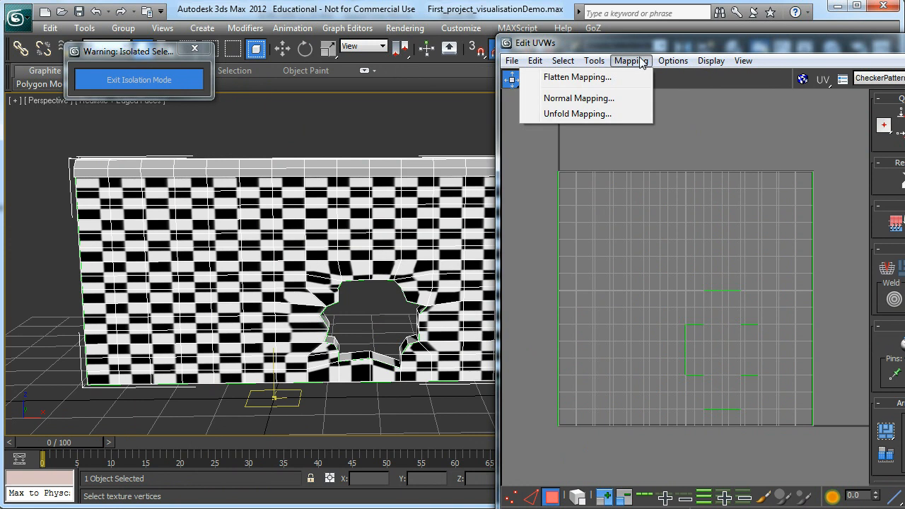
click(604, 77)
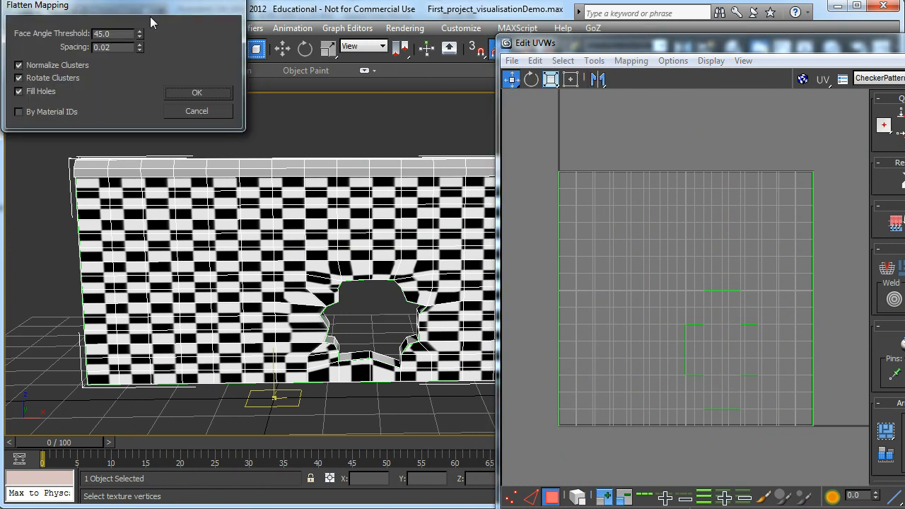
drag(150, 11, 383, 138)
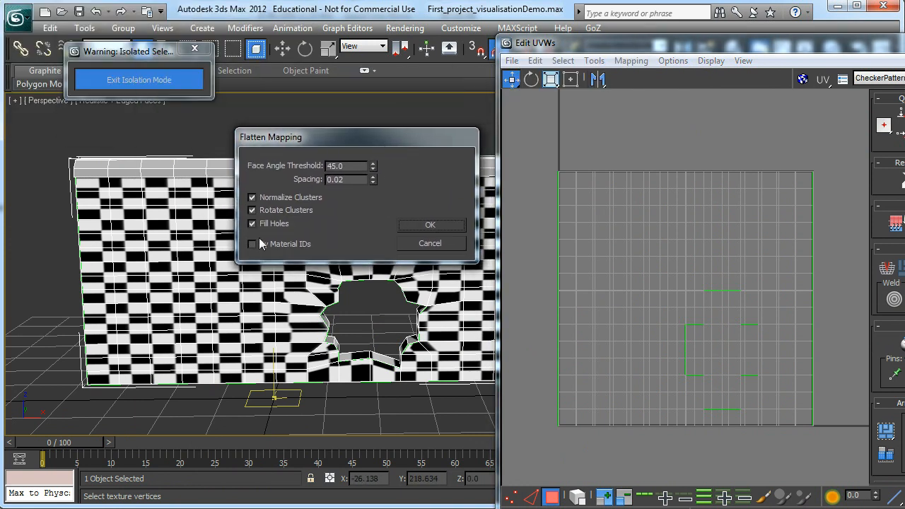
click(439, 226)
Check the flattened checker mapping on the wall from several angles and close the UV editor.
alt+middle_drag(308, 273, 170, 325)
scroll(615, 326, up, 1)
scroll(616, 326, up, 2)
click(618, 61)
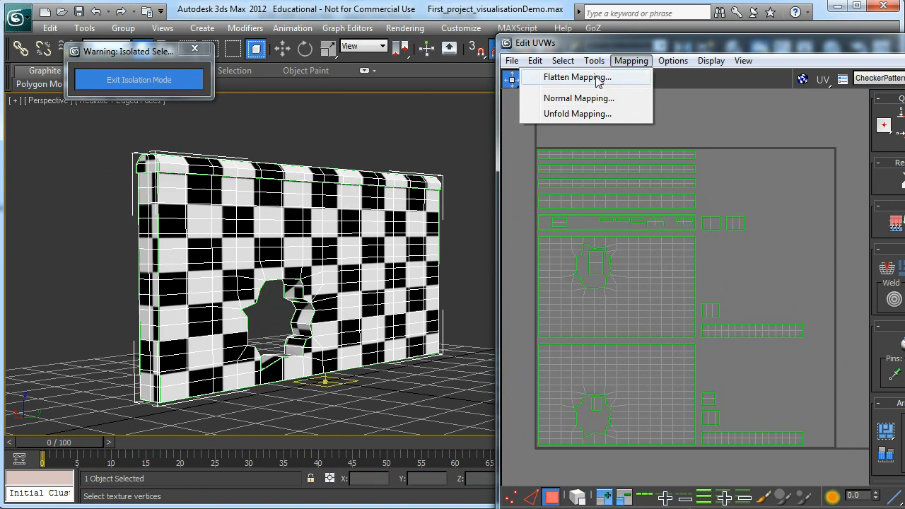
alt+middle_drag(354, 315, 165, 332)
alt+middle_drag(385, 257, 134, 326)
drag(872, 49, 454, 181)
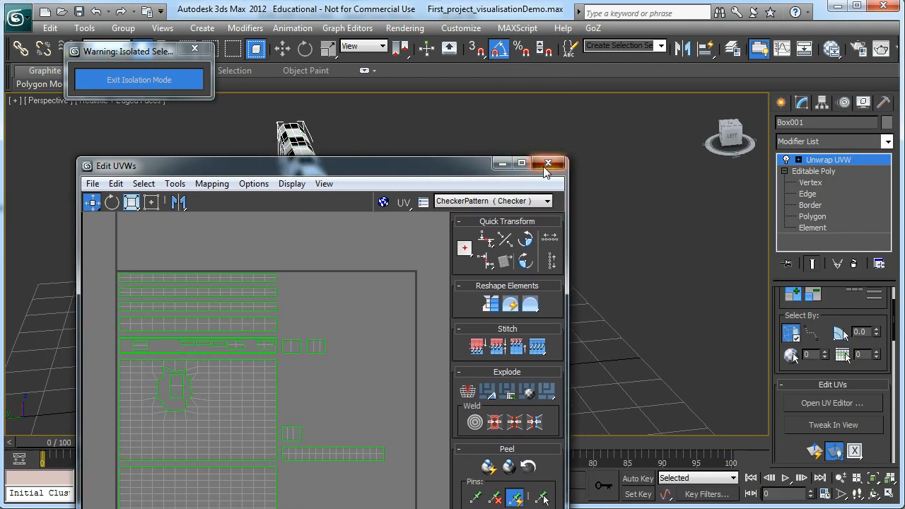
click(544, 167)
Switch to the four-viewport layout and exit isolation mode to bring back the whole scene.
alt+middle_drag(295, 244, 495, 272)
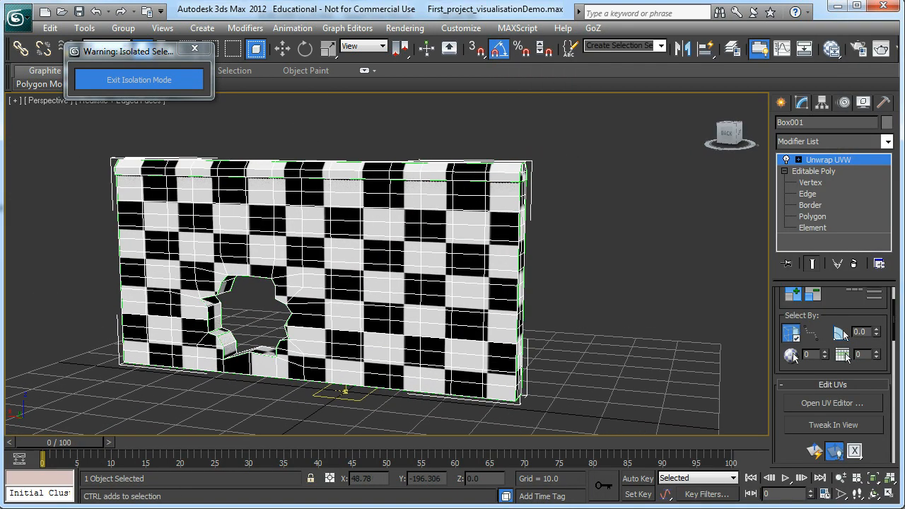
alt+middle_drag(495, 323, 416, 297)
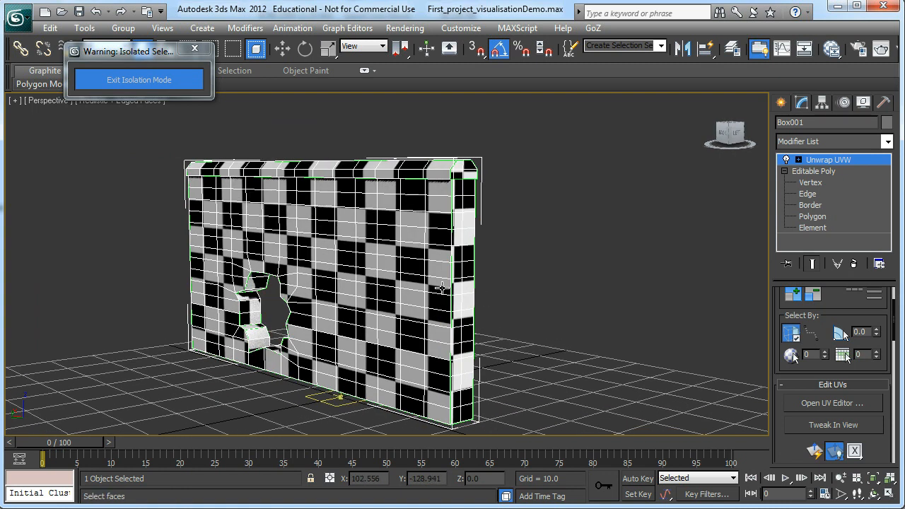
alt+middle_drag(463, 279, 441, 280)
alt+middle_drag(400, 171, 538, 209)
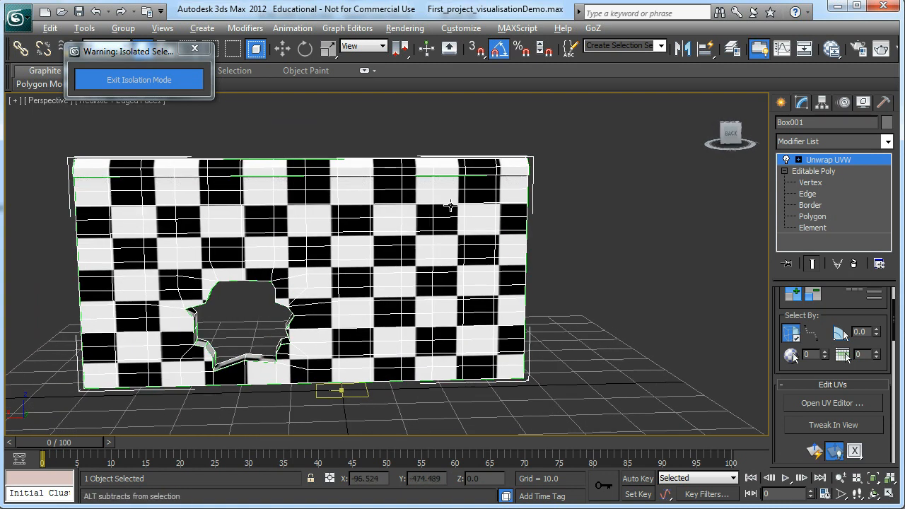
key(alt+w)
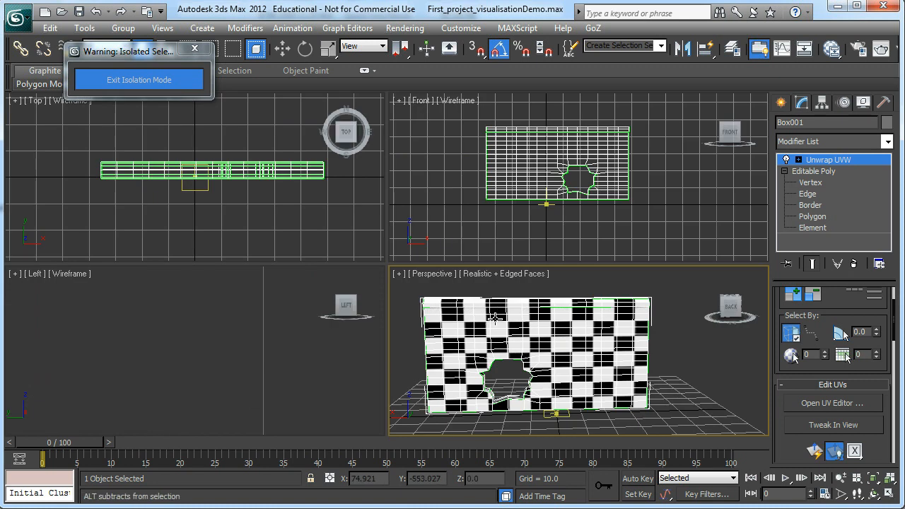
click(122, 83)
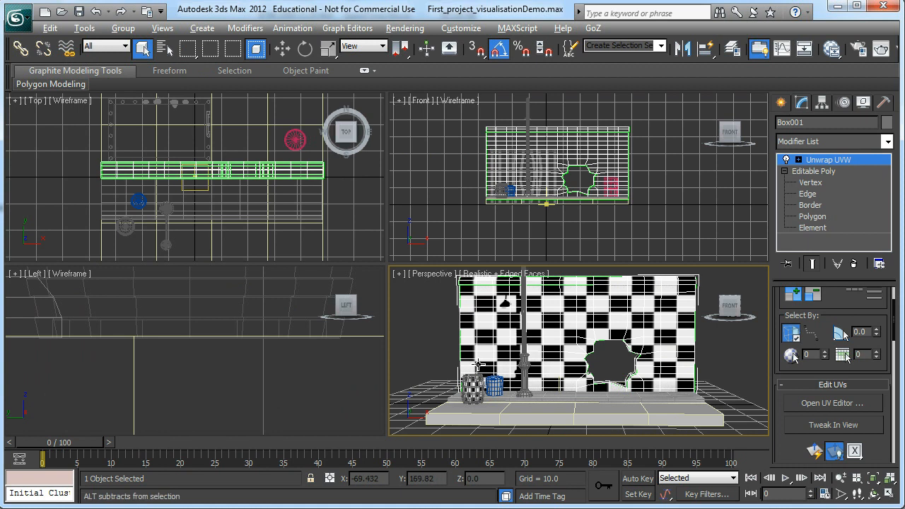
Maximize the perspective viewport, view the wall in isolation and bring the whole scene back.
key(alt+w)
key(alt+2)
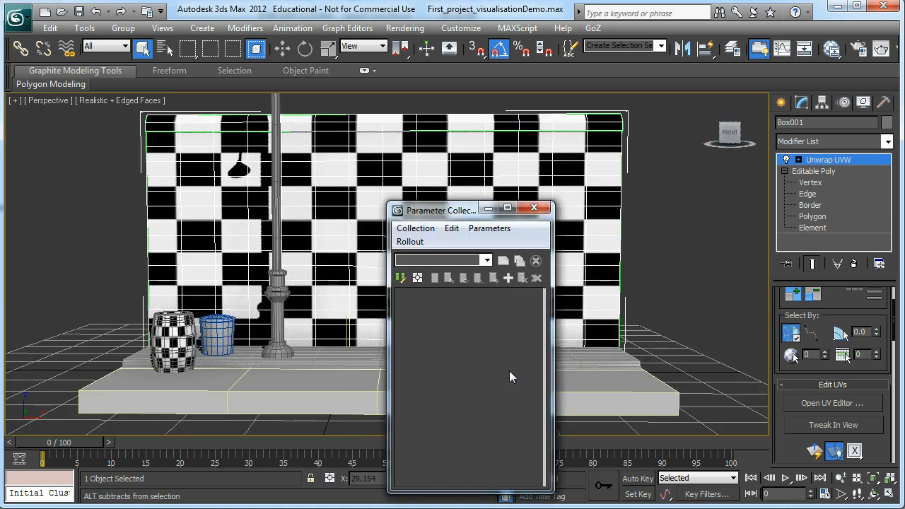
key(alt+q)
click(533, 207)
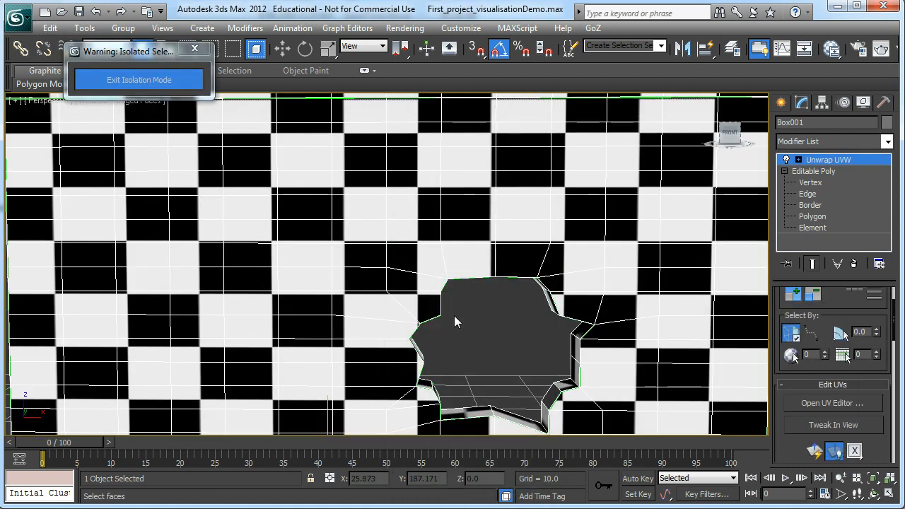
key(z)
ctrl+alt+middle_drag(426, 357, 438, 387)
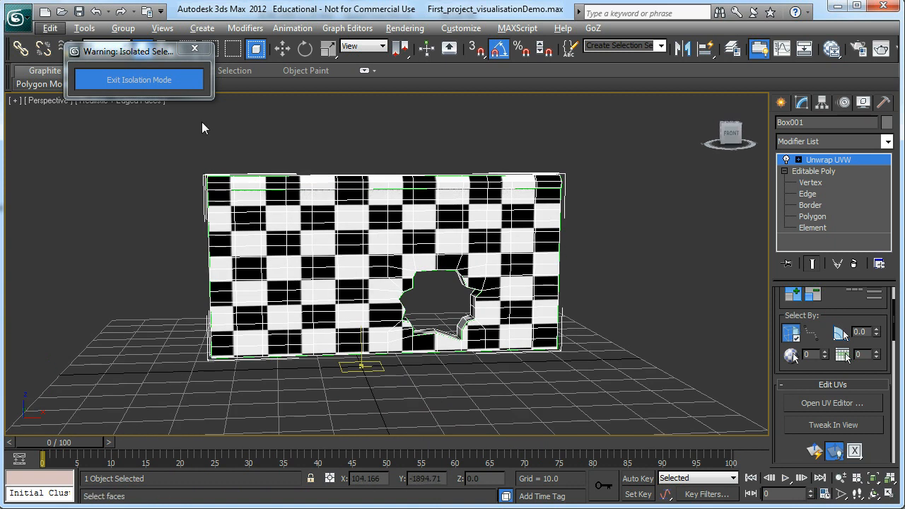
click(139, 80)
alt+middle_drag(357, 392, 418, 370)
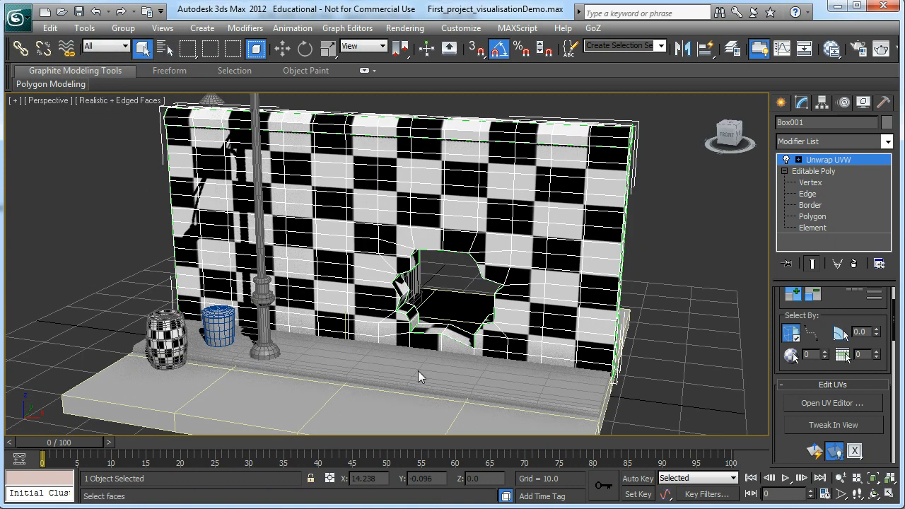
Leave the wall's face level, select the low walkway along the wall's base and add an Unwrap UVW modifier to it.
click(799, 160)
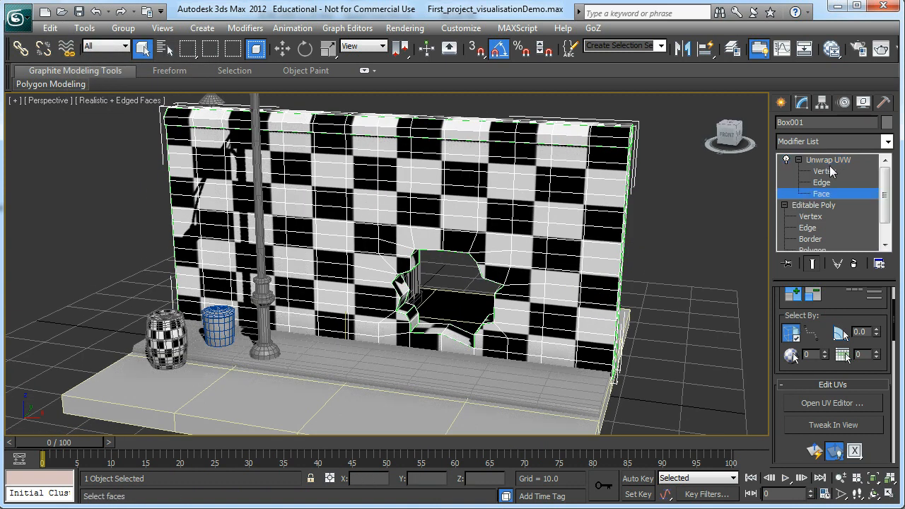
click(556, 400)
alt+middle_drag(557, 401, 445, 362)
scroll(491, 354, down, 2)
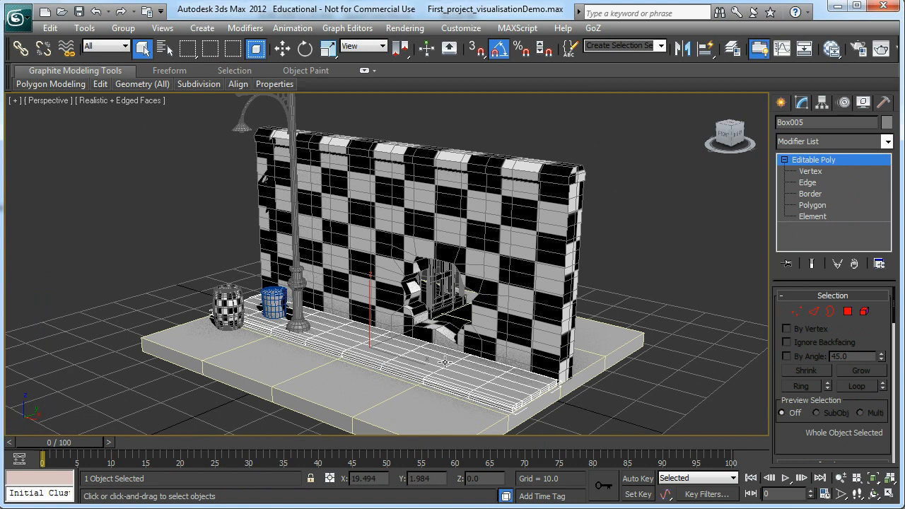
click(888, 143)
drag(889, 182, 889, 447)
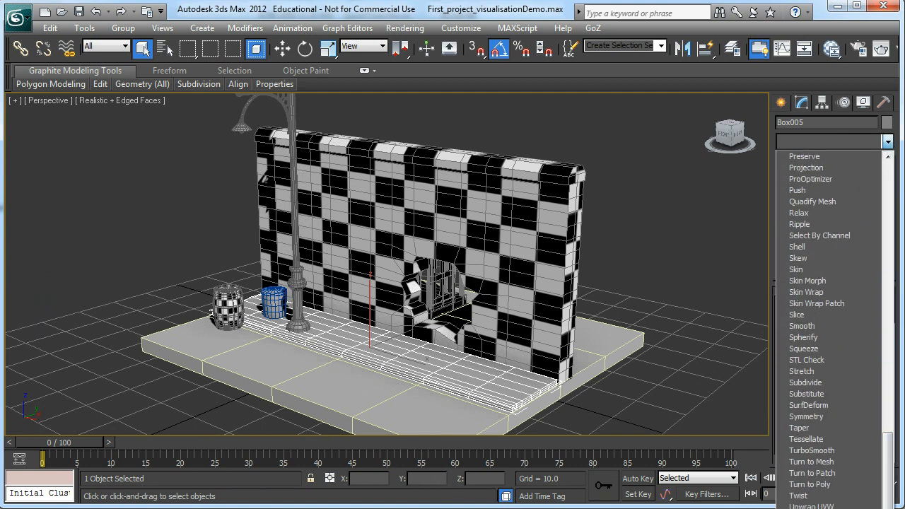
click(810, 505)
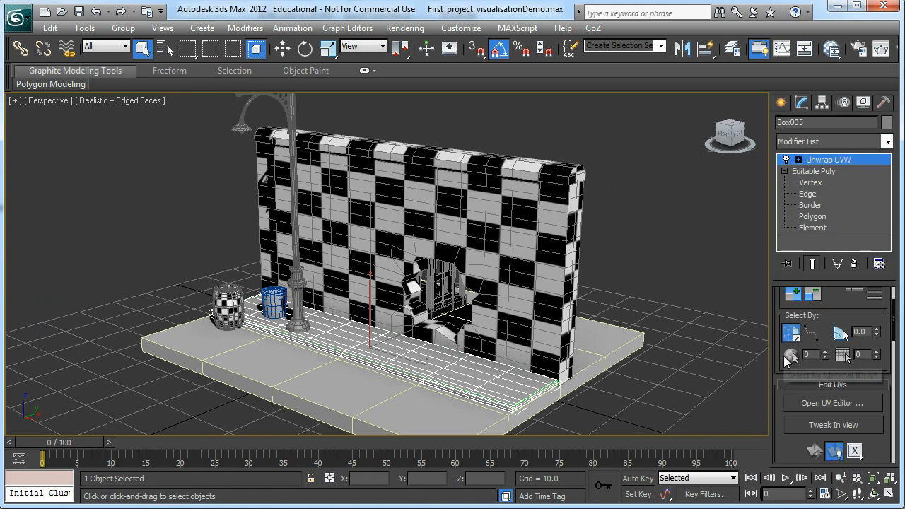
Open the walkway's UVs in the UV editor and flatten-map them in polygon selection mode.
drag(776, 358, 776, 379)
click(815, 424)
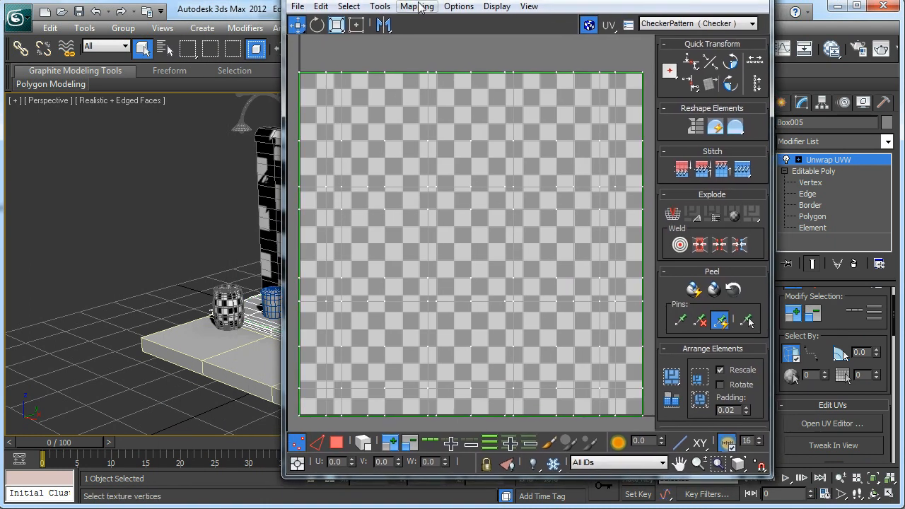
click(417, 6)
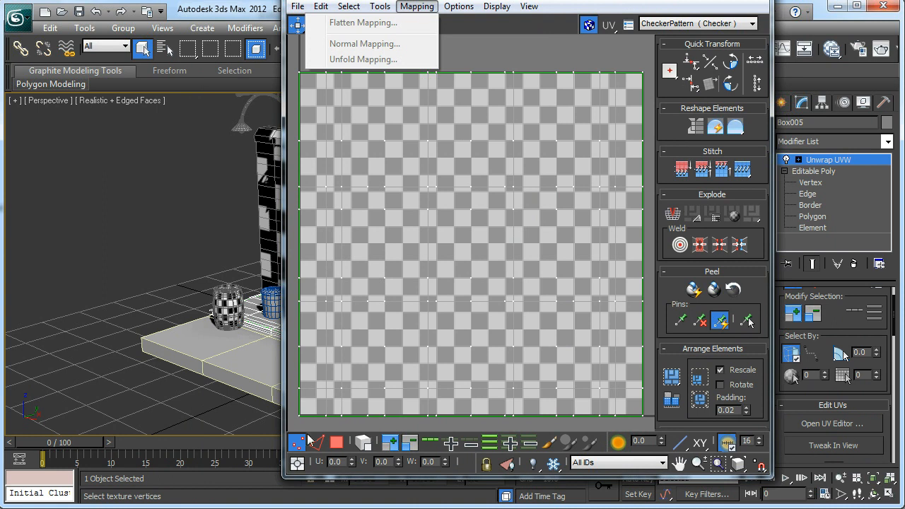
click(335, 444)
click(428, 8)
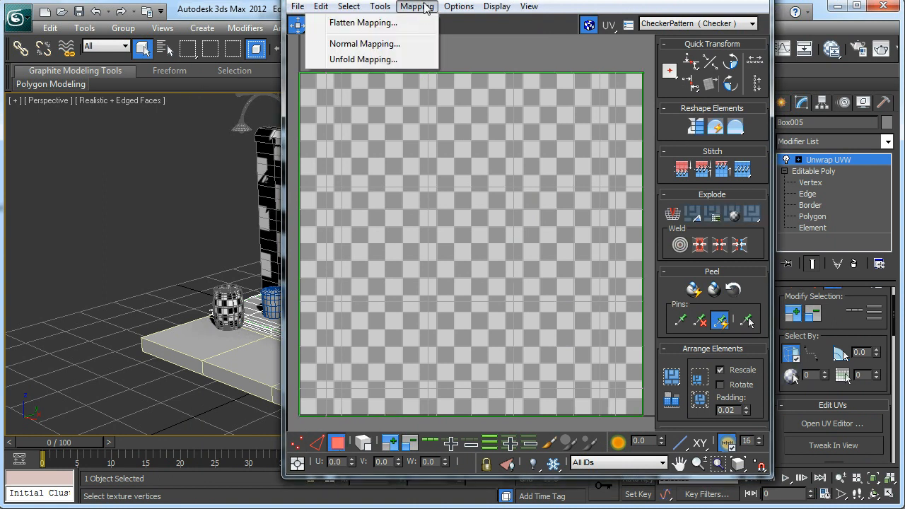
mouse_move(390, 14)
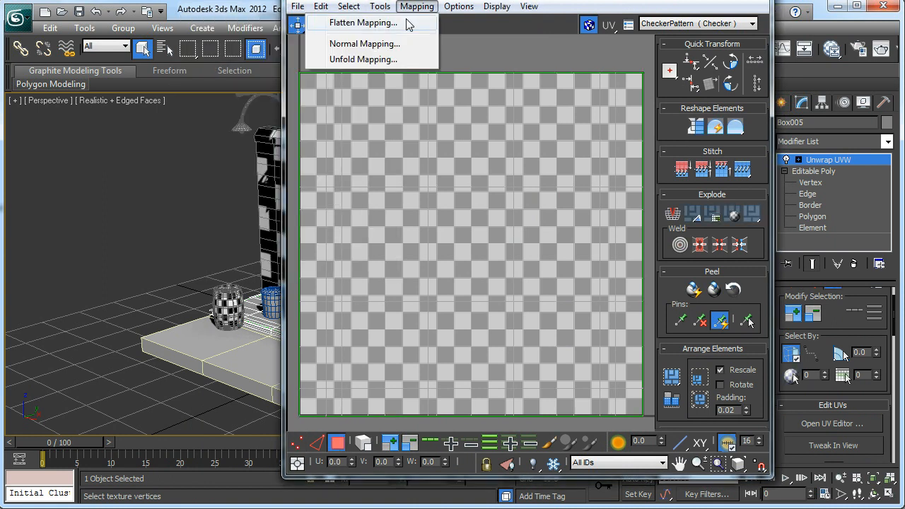
click(404, 25)
click(206, 91)
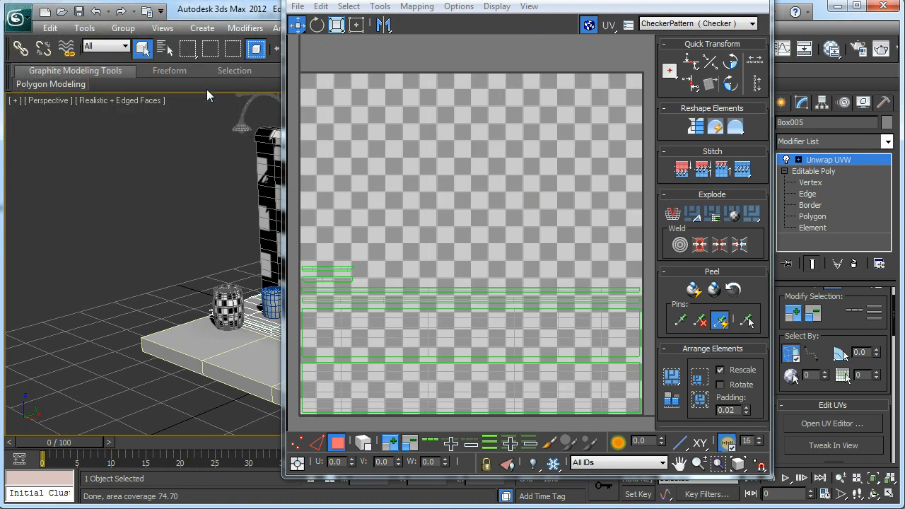
Hide the checker background to check the walkway's flattened UV layout and close the UV editor.
scroll(474, 327, up, 1)
click(593, 27)
scroll(529, 270, down, 2)
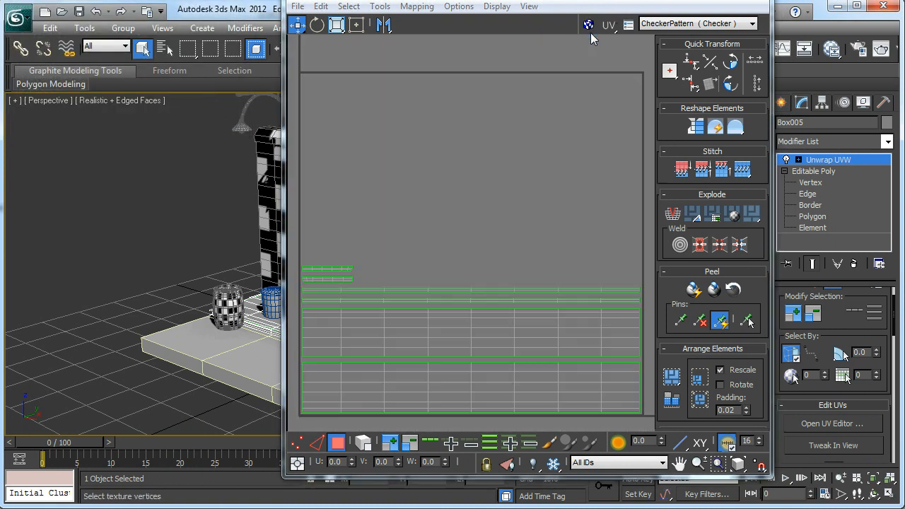
middle_drag(529, 270, 490, 263)
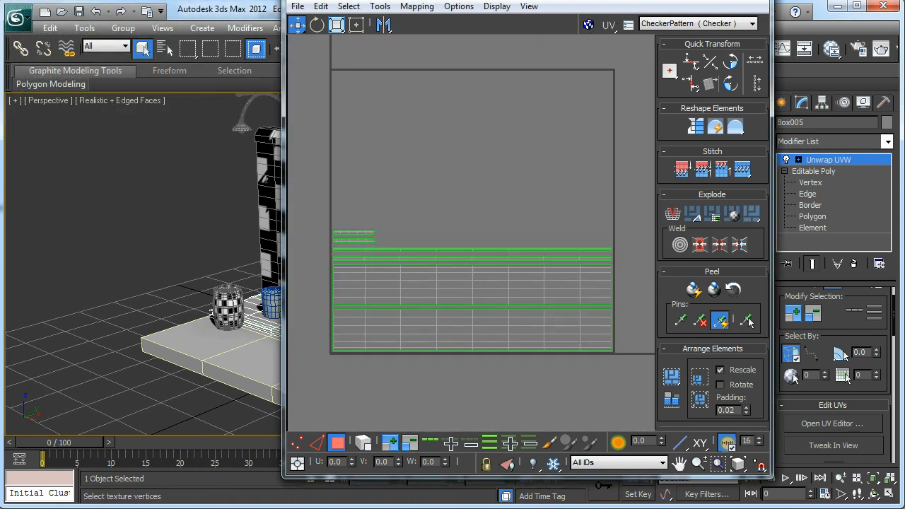
click(756, 1)
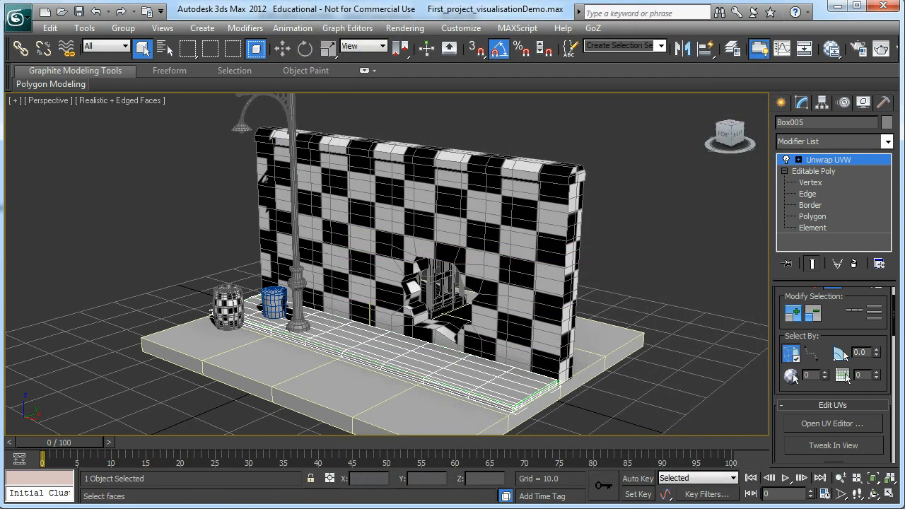
Assign the checker material, Material #3, to the walkway and minimize the material editor.
key(m)
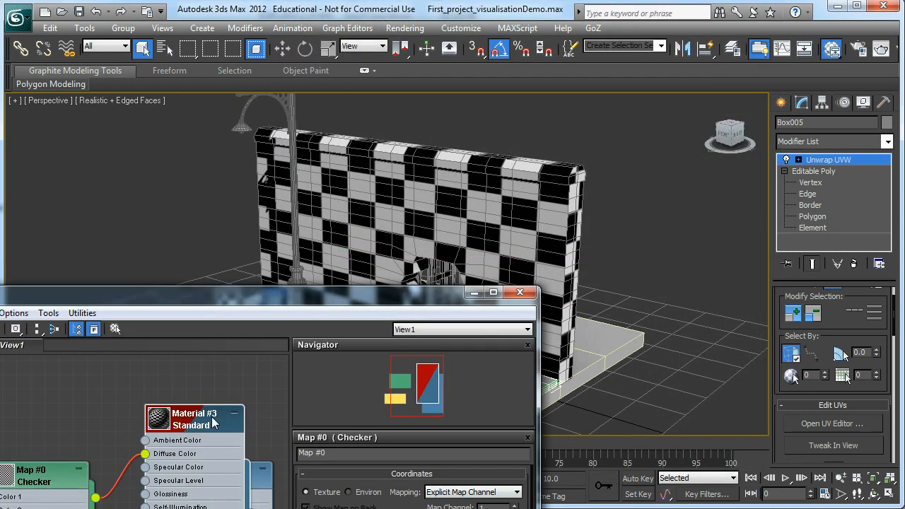
right_click(215, 423)
drag(155, 300, 336, 178)
right_click(385, 305)
click(431, 323)
click(658, 172)
alt+middle_drag(512, 315, 379, 317)
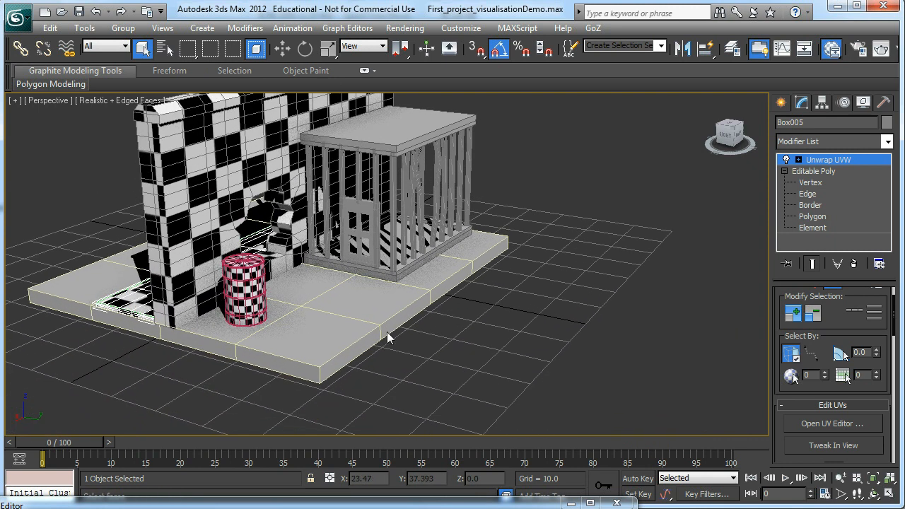
Select the ground slab beneath the scene, collapse its modifier stack and convert it to an Editable Poly.
click(799, 160)
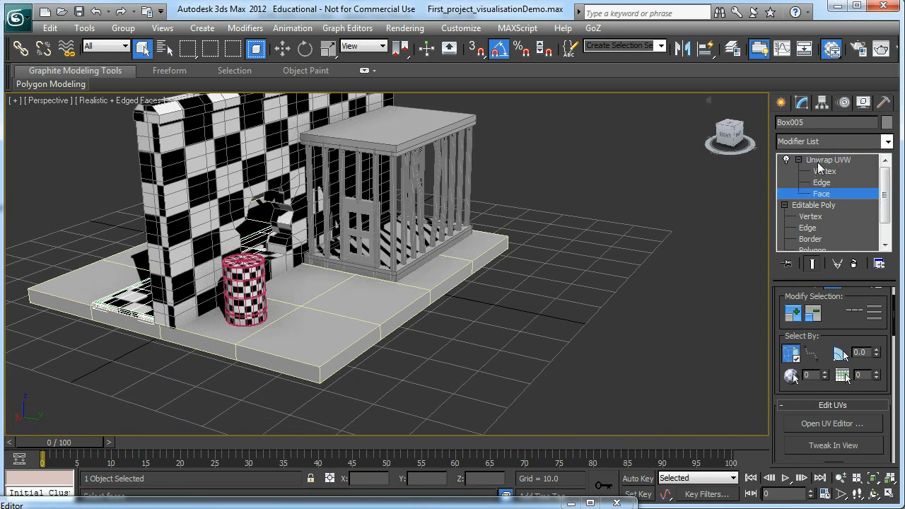
click(301, 363)
alt+middle_drag(300, 364, 406, 283)
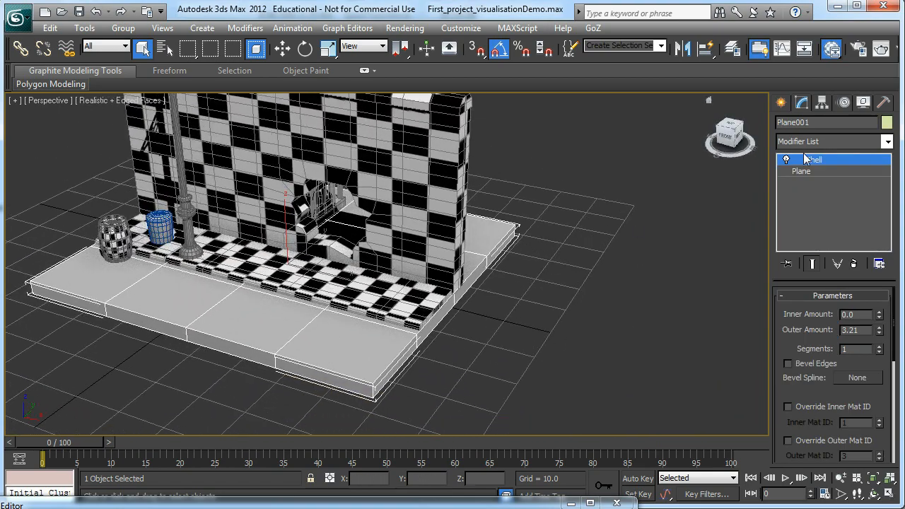
alt+middle_drag(388, 318, 317, 313)
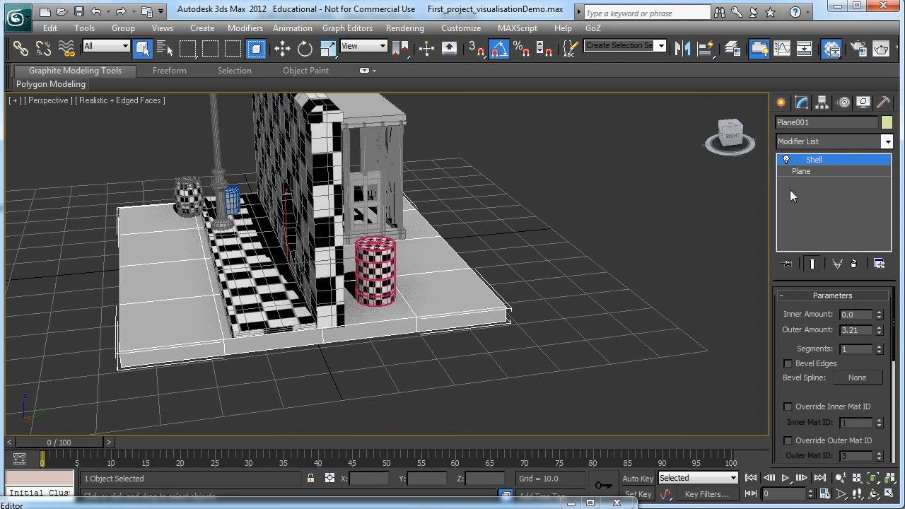
right_click(819, 164)
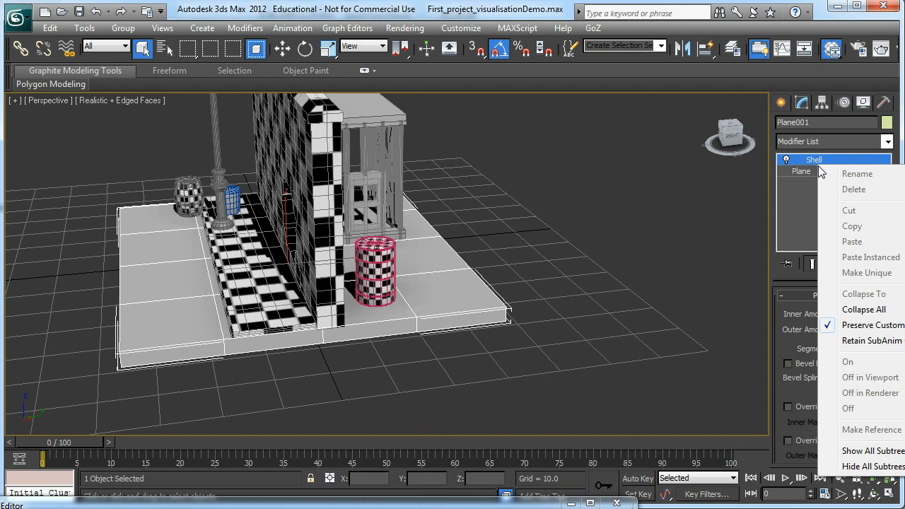
click(861, 309)
click(535, 302)
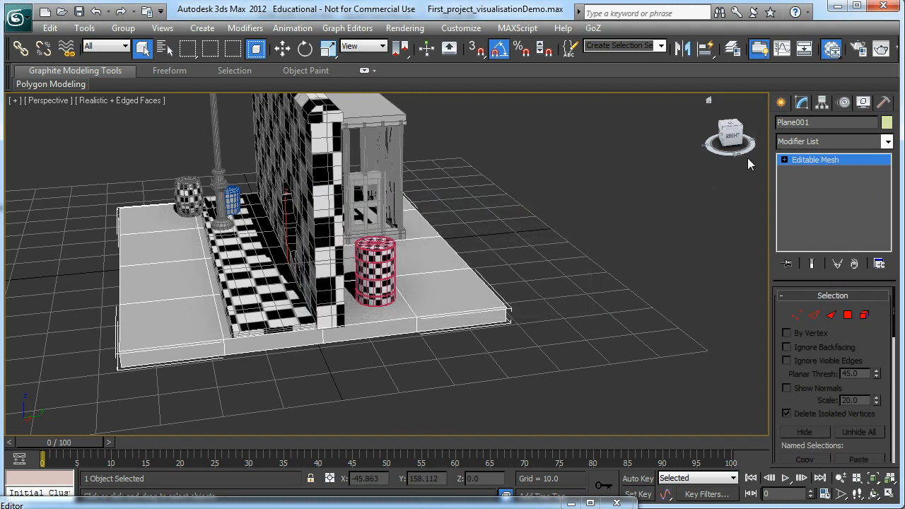
right_click(810, 164)
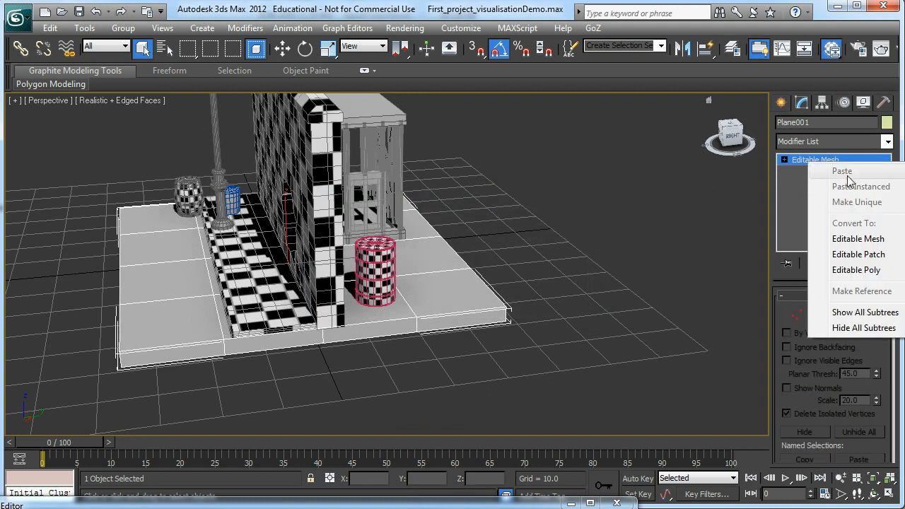
click(876, 271)
Add an Unwrap UVW modifier to the ground slab.
alt+middle_drag(360, 291, 453, 313)
scroll(439, 288, up, 6)
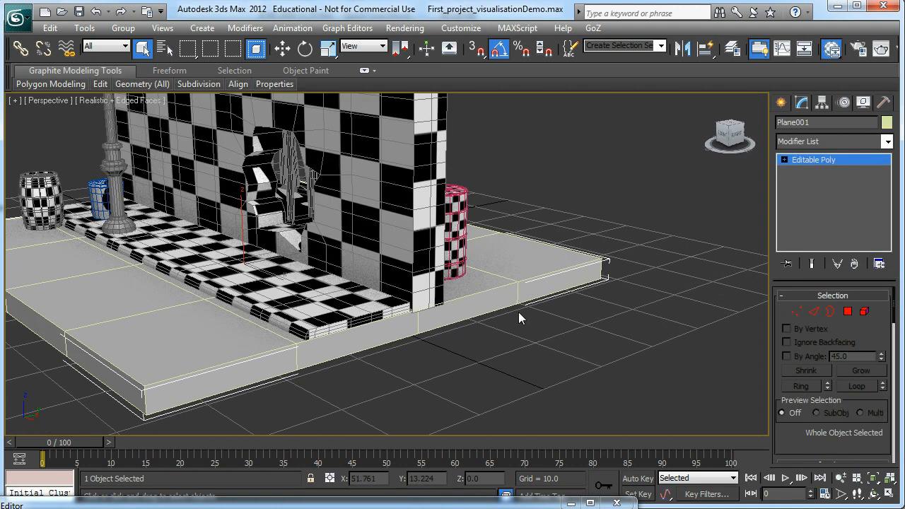
middle_drag(542, 238, 541, 305)
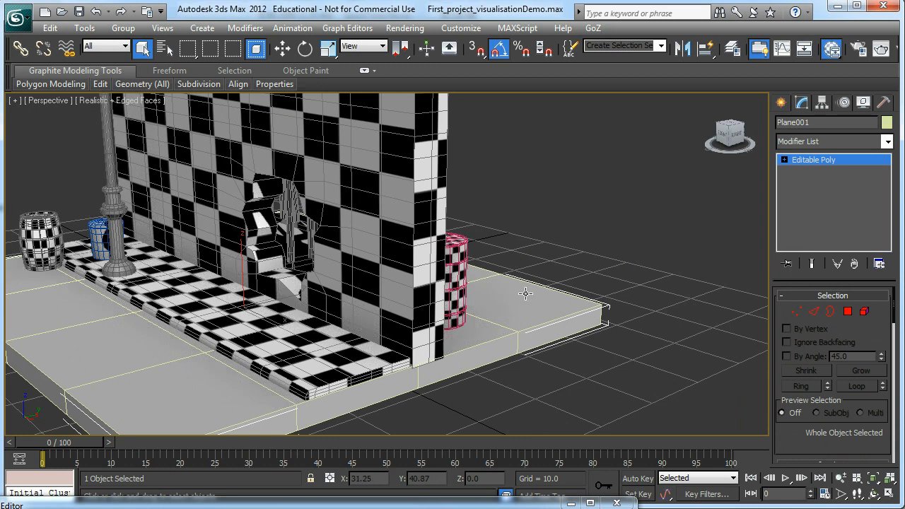
mouse_move(513, 273)
alt+middle_down()
mouse_move(497, 280)
mouse_move(410, 272)
mouse_move(502, 272)
alt+middle_up()
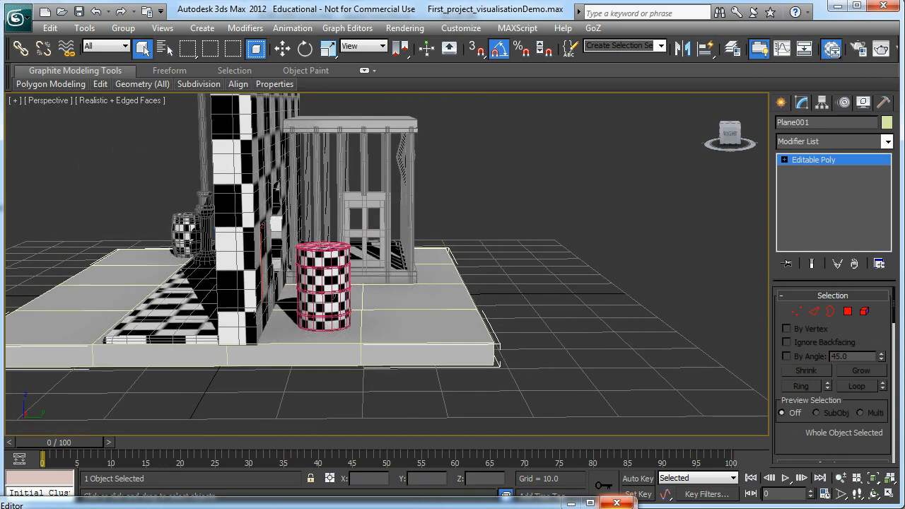
mouse_move(540, 283)
alt+middle_down()
mouse_move(535, 290)
mouse_move(552, 274)
alt+middle_up()
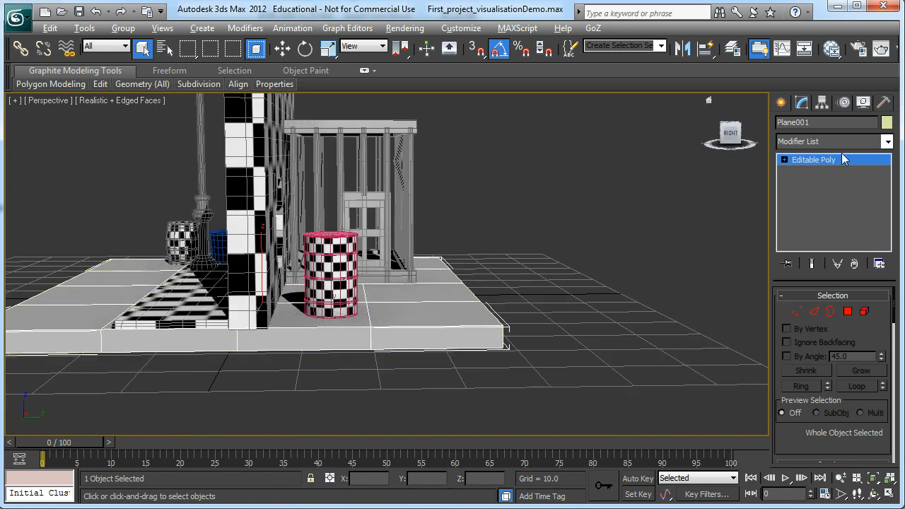
click(887, 142)
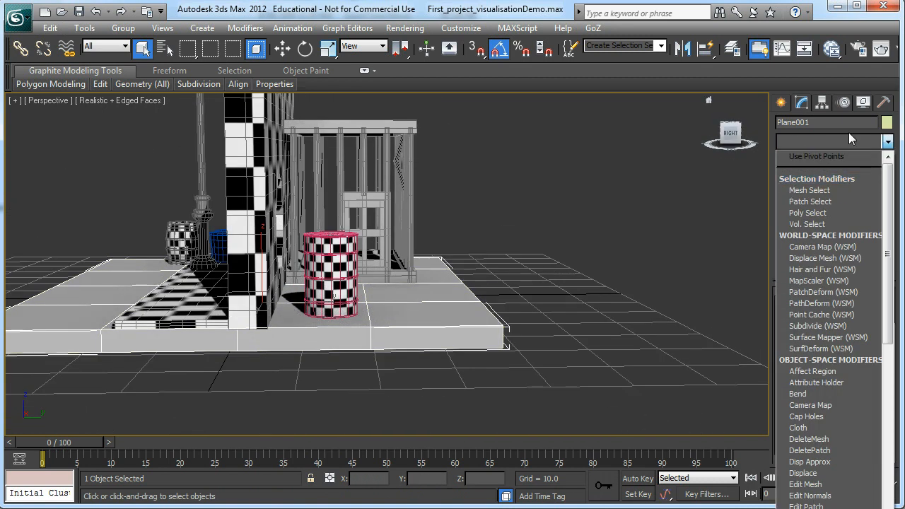
text(u)
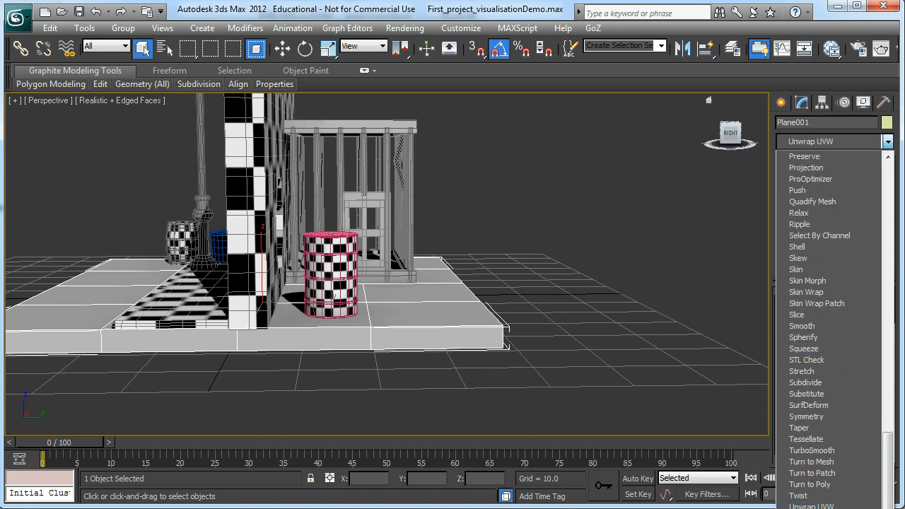
key(Return)
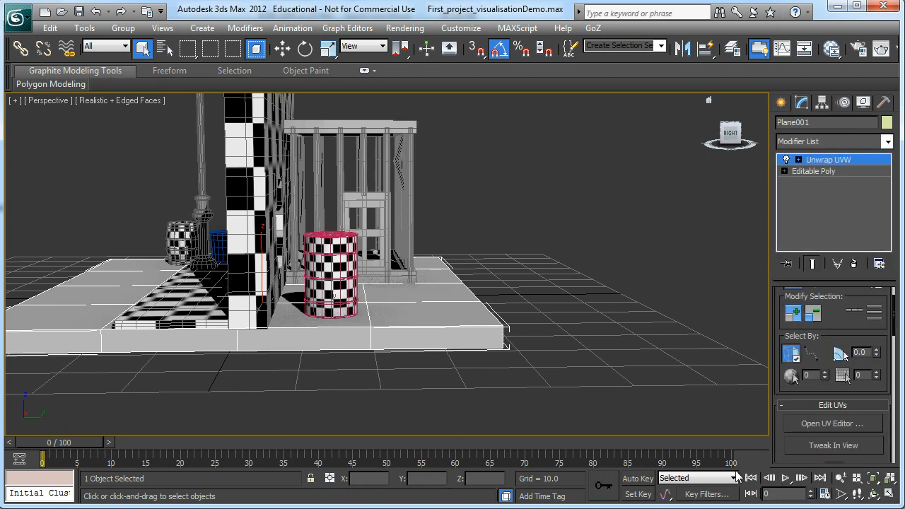
Open the ground slab's UVs in the UV editor and flatten-map its polygons.
click(798, 161)
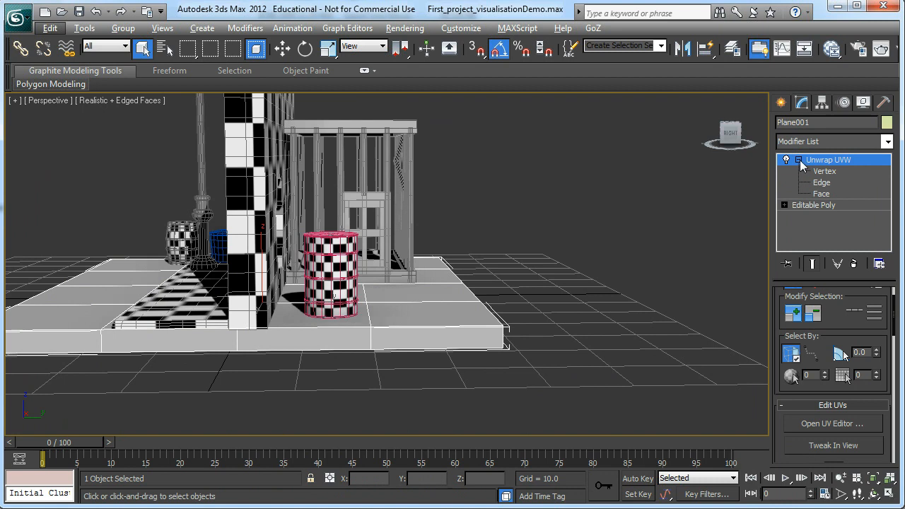
drag(776, 366, 782, 274)
click(798, 330)
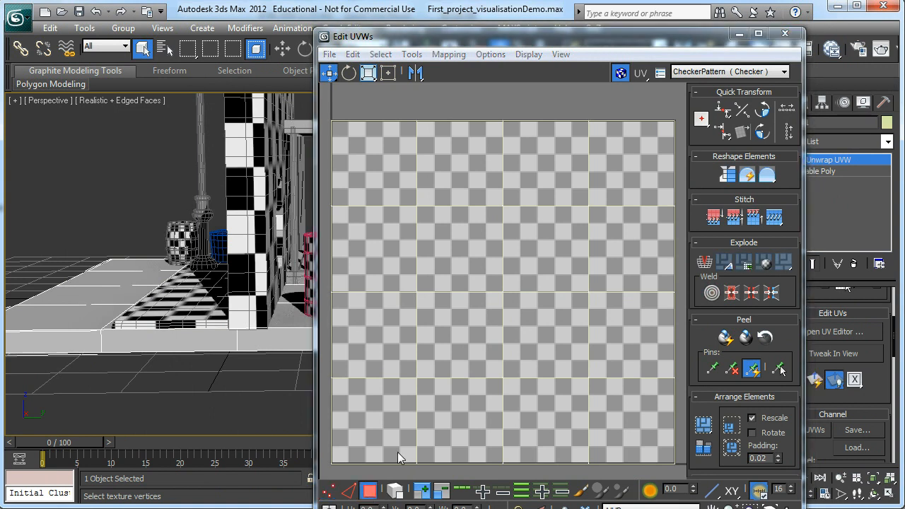
click(460, 55)
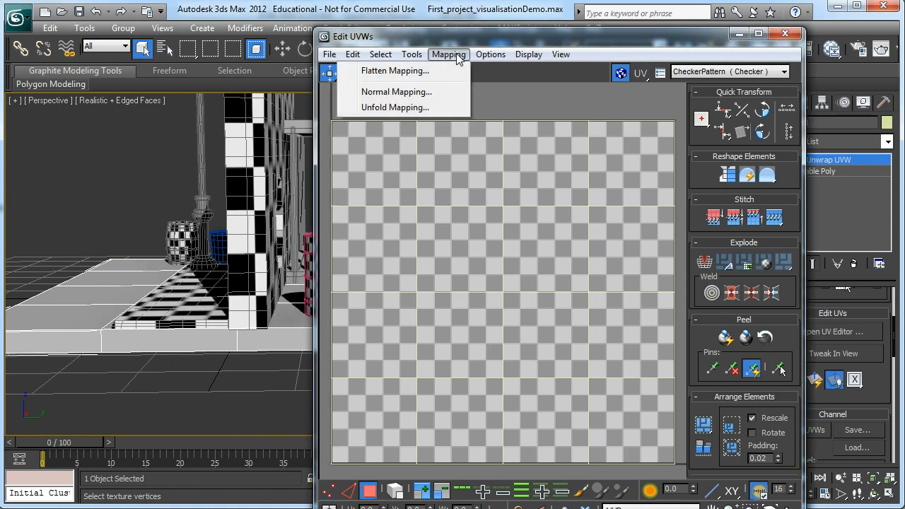
click(408, 75)
click(189, 97)
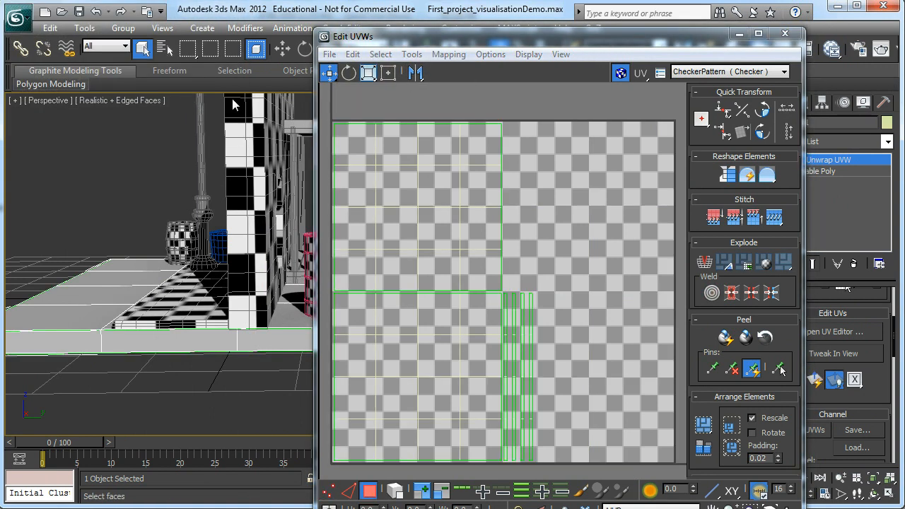
Hide the checker background and close the UV editor, and assign the checker material, Material #3, to the ground slab.
click(621, 73)
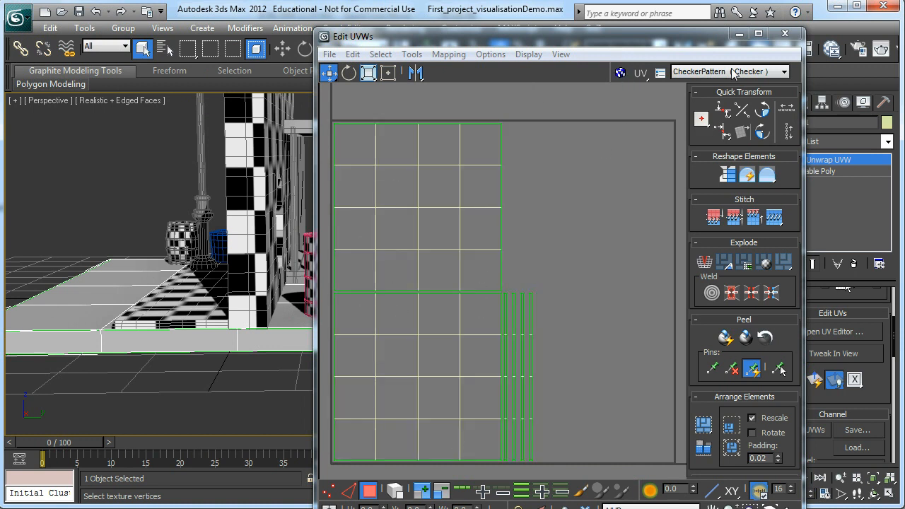
click(785, 33)
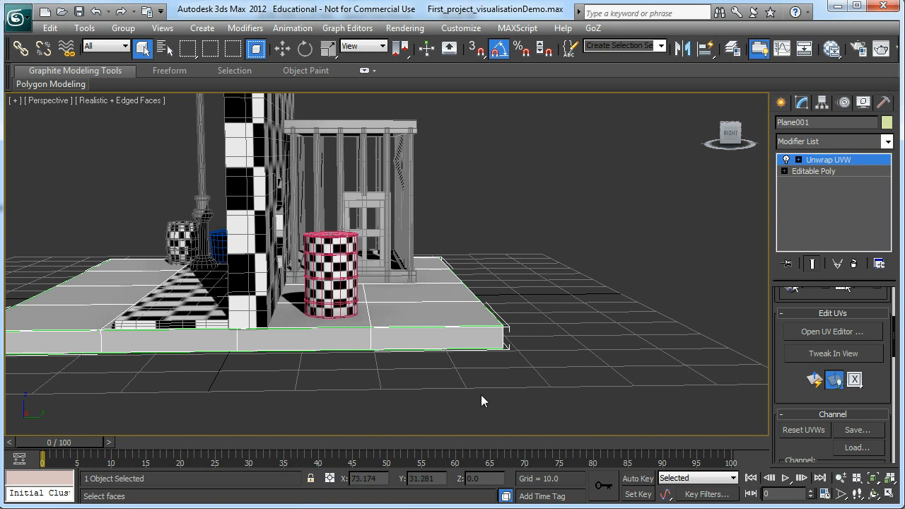
key(m)
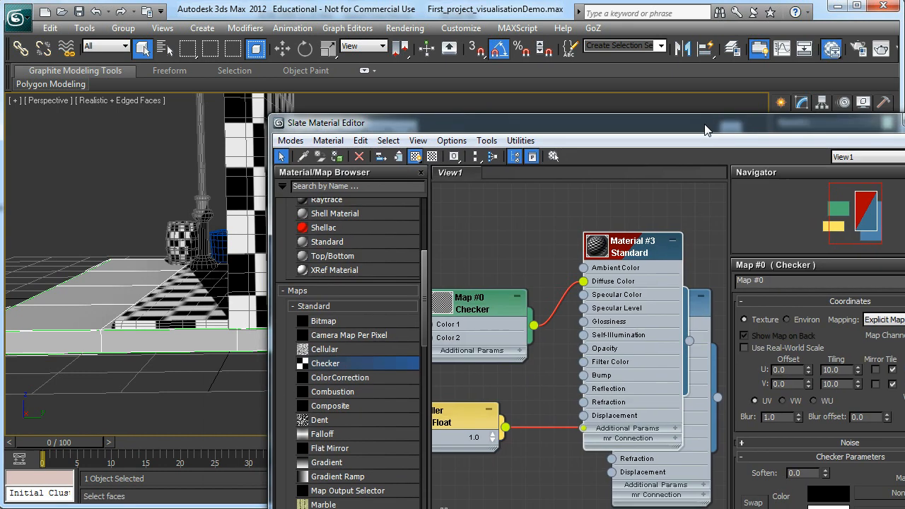
right_click(645, 252)
click(678, 268)
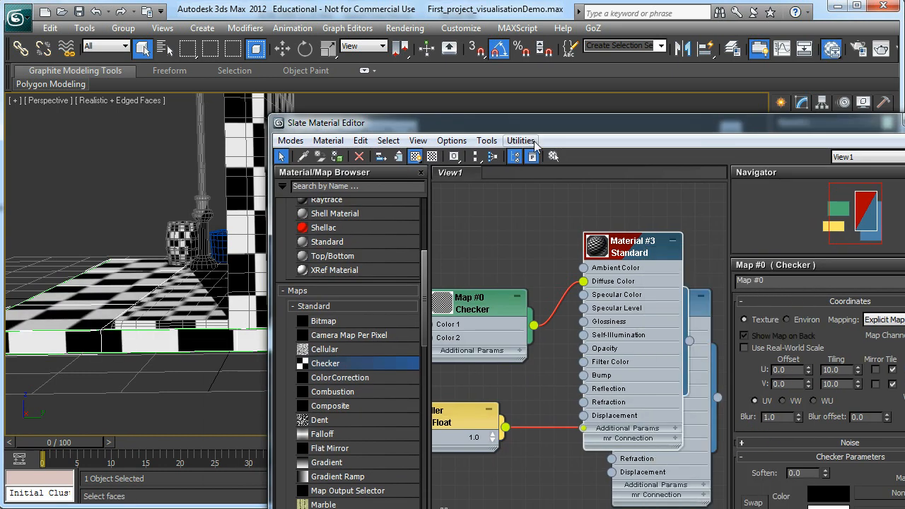
key(m)
Leave face selection in the ground slab's Unwrap UVW modifier and select the cage's roof.
alt+middle_drag(117, 221, 262, 260)
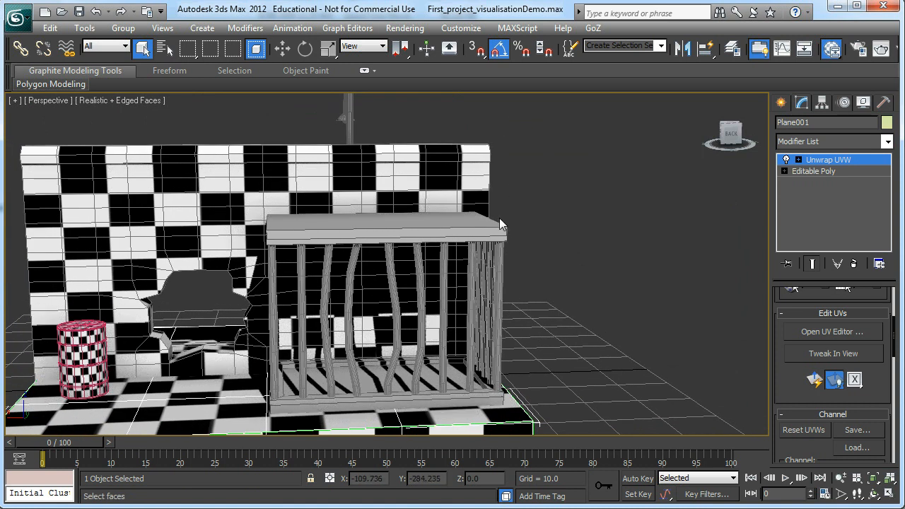
alt+middle_drag(568, 222, 642, 210)
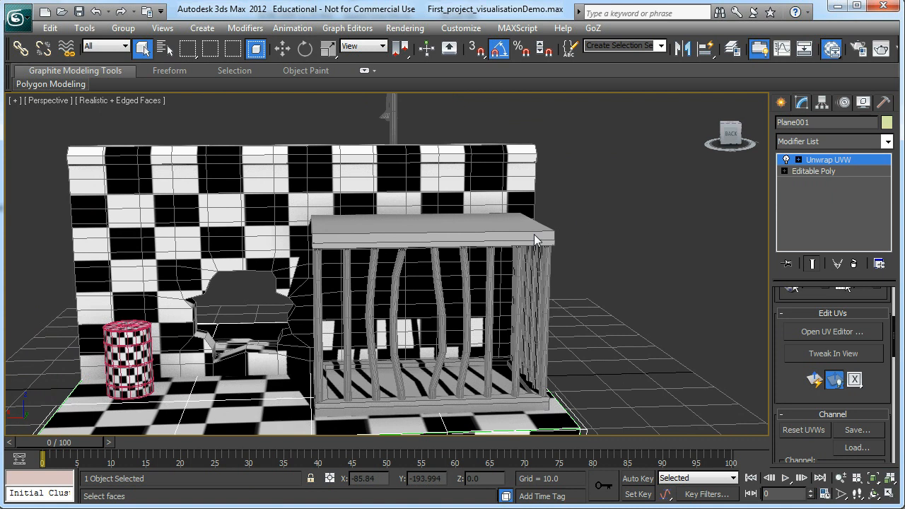
click(796, 160)
click(813, 160)
click(798, 161)
click(419, 234)
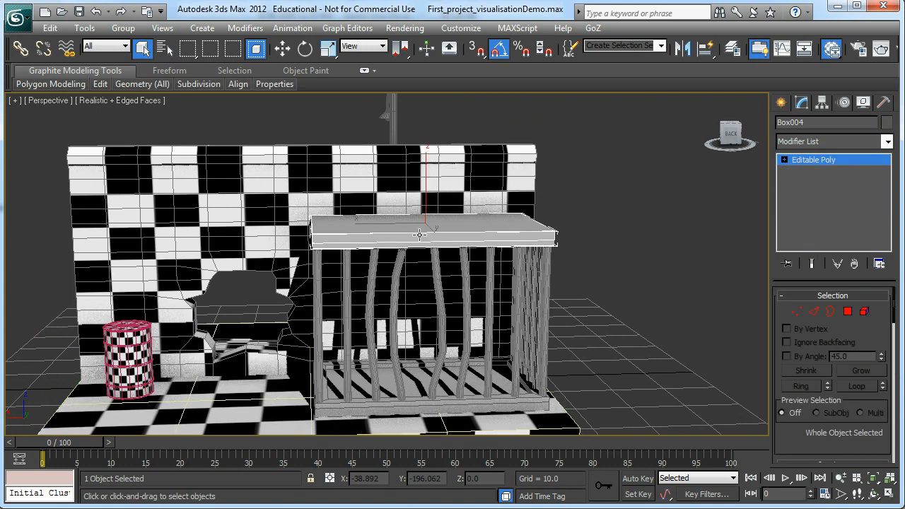
Examine the cage's roof and base to compare their shapes, ending with the base selected.
scroll(448, 234, down, 3)
alt+middle_drag(417, 248, 463, 257)
middle_drag(463, 257, 474, 280)
scroll(483, 178, up, 3)
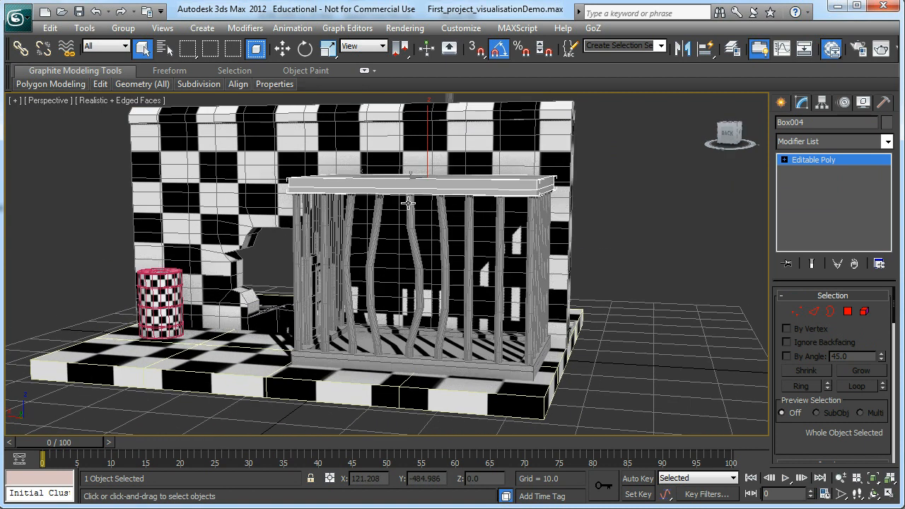
click(388, 362)
click(417, 191)
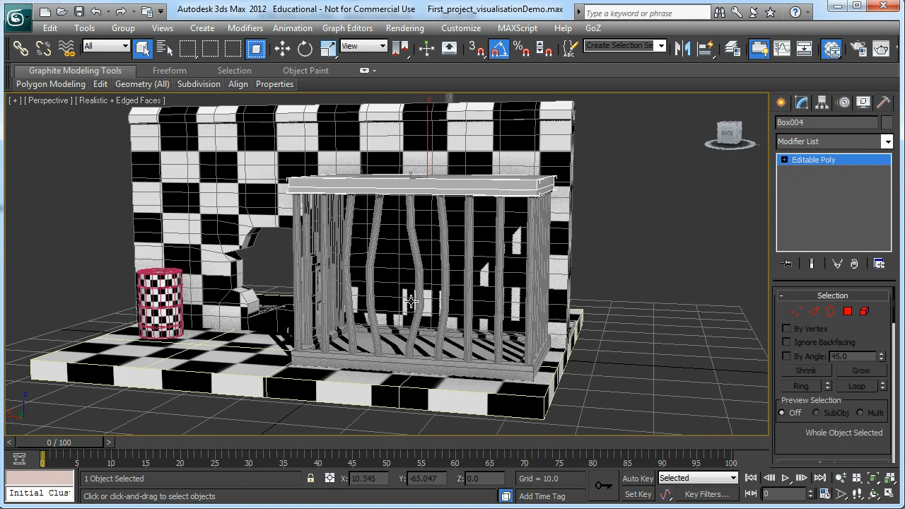
click(391, 368)
click(399, 185)
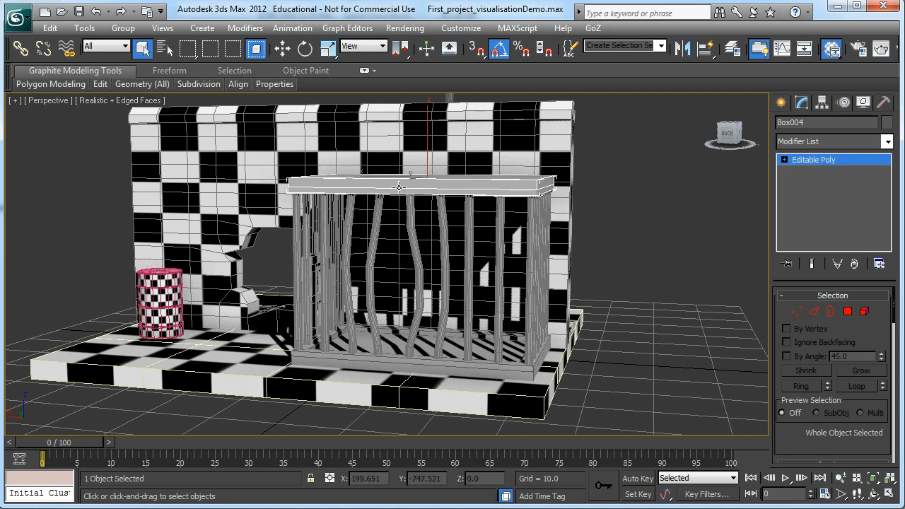
click(396, 364)
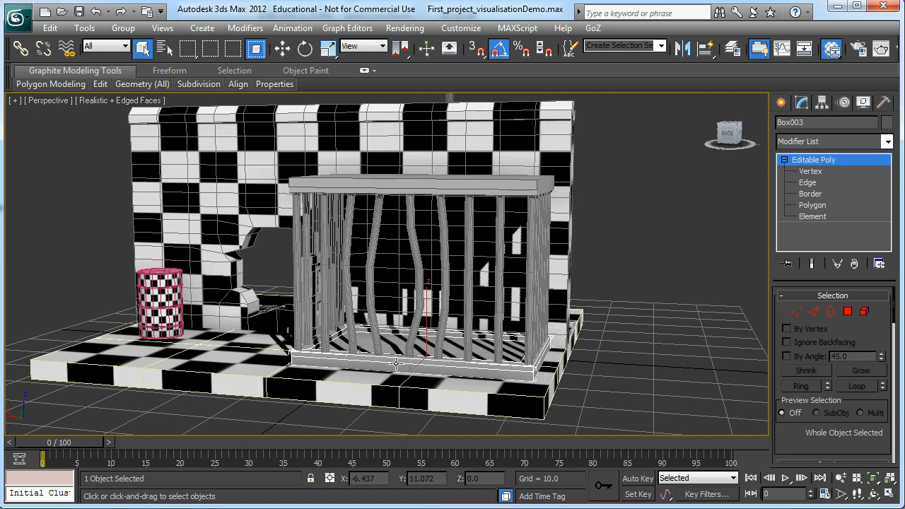
Make one copy of the cage's base straight above the roof and delete the copy.
key(w)
shift+drag(427, 324, 427, 106)
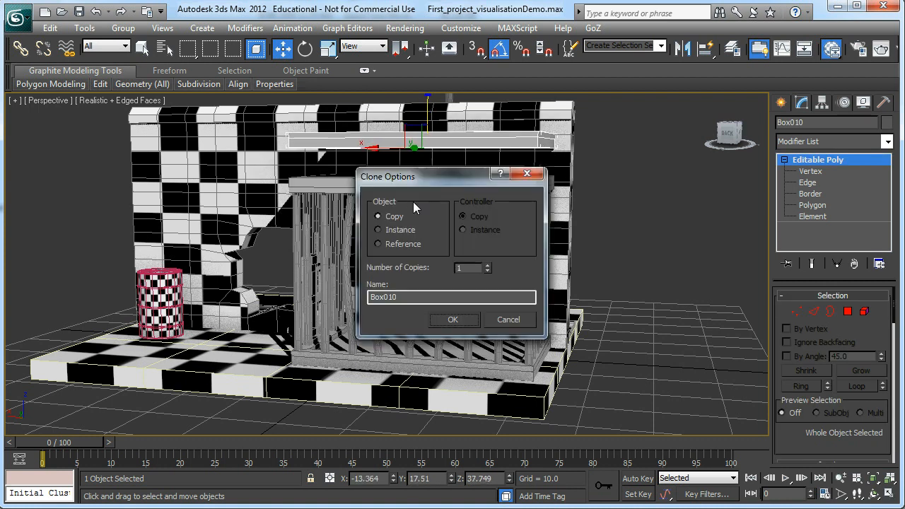
click(471, 320)
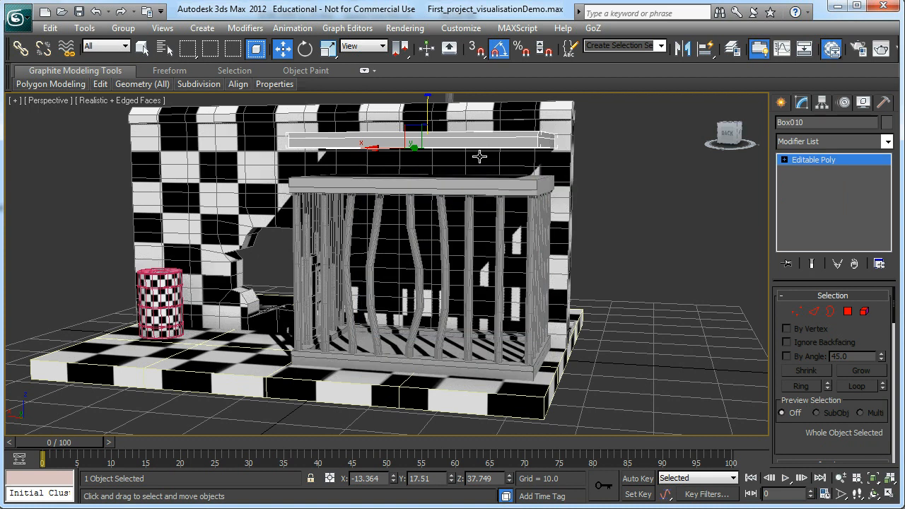
key(Delete)
scroll(422, 241, up, 2)
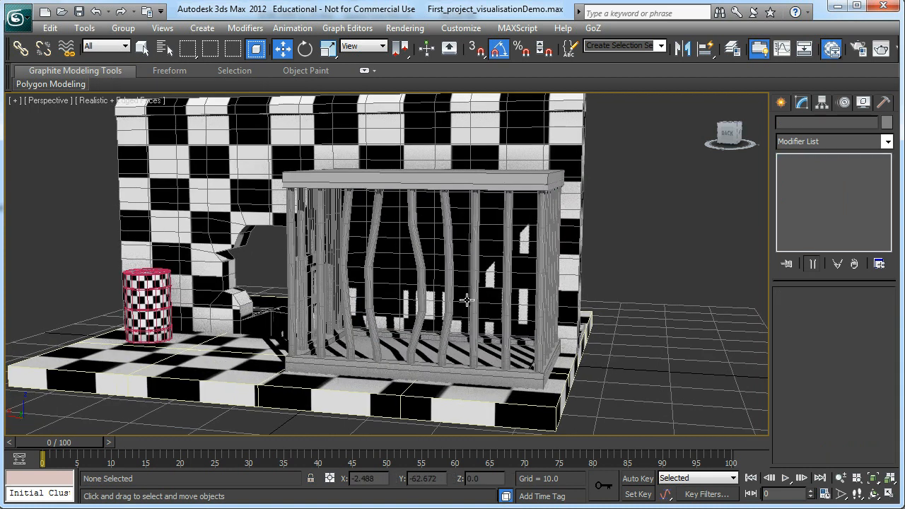
Assign the checker material, Material #3, to the cage's base and switch the shaded viewport display off and on again.
click(382, 364)
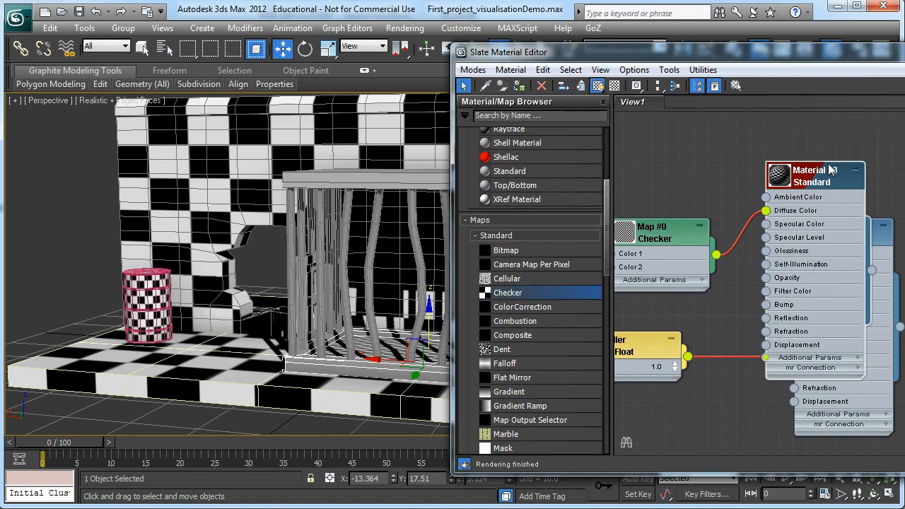
right_click(825, 168)
click(836, 189)
click(599, 88)
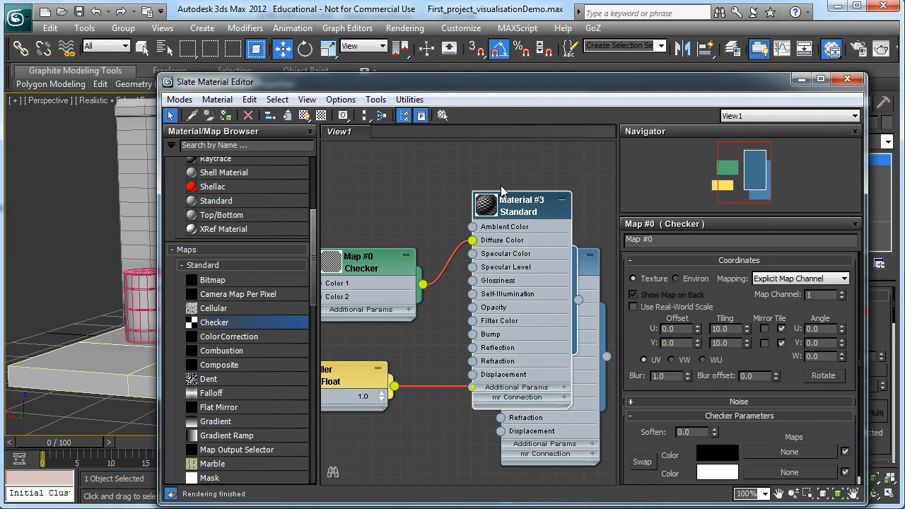
click(304, 115)
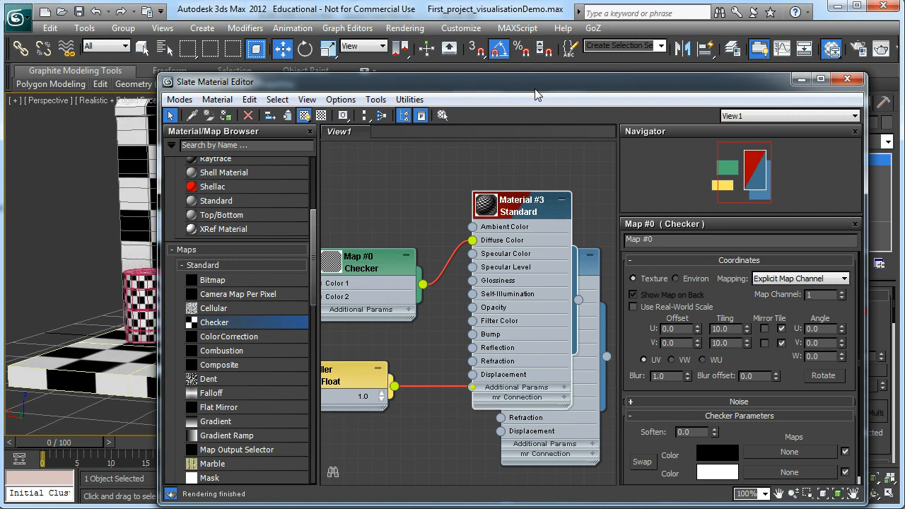
key(m)
Add an Unwrap UVW modifier to the cage's base.
alt+middle_drag(376, 249, 403, 283)
click(681, 306)
click(527, 411)
alt+middle_drag(527, 411, 502, 363)
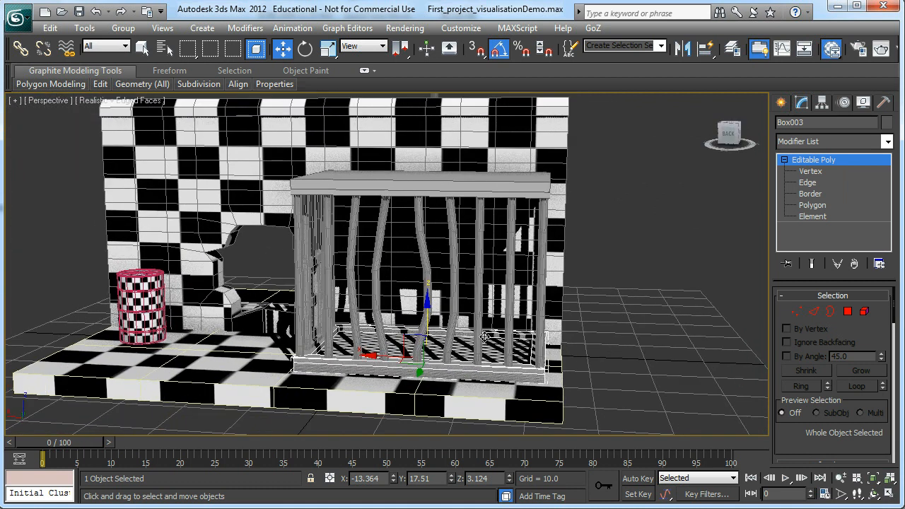
click(886, 142)
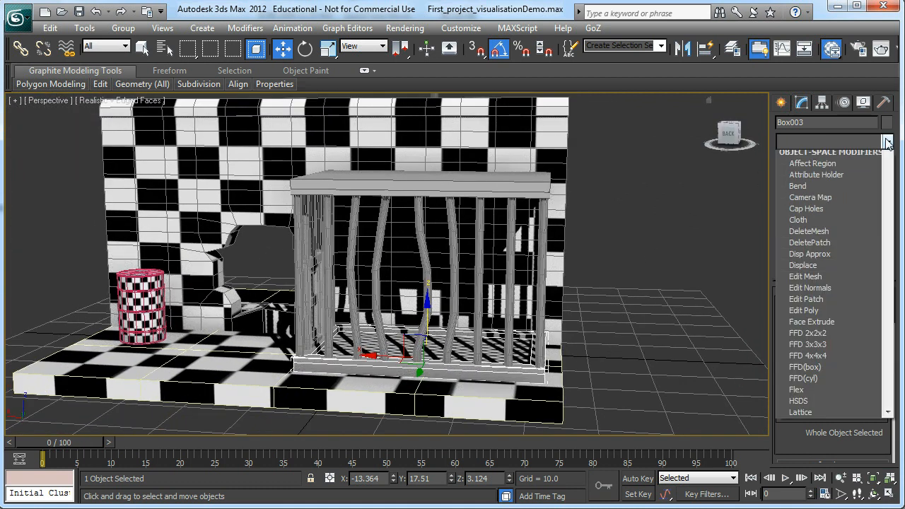
key(u)
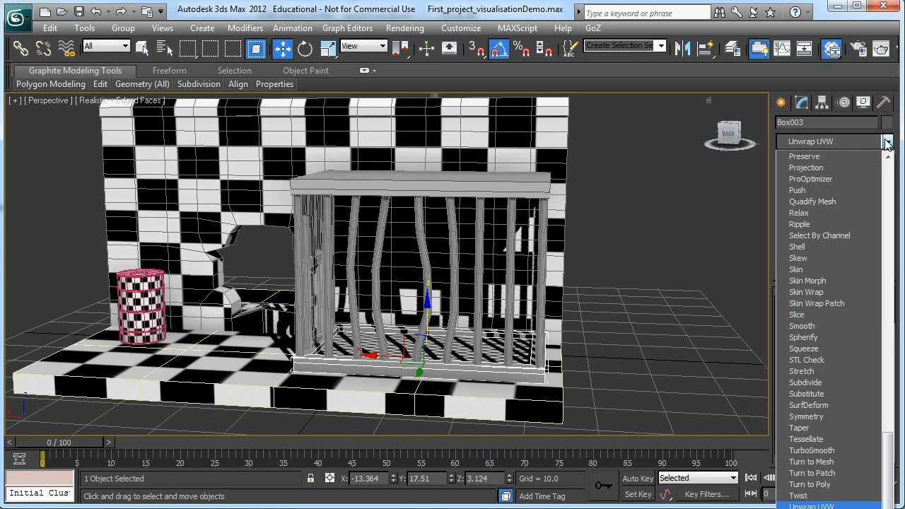
key(Return)
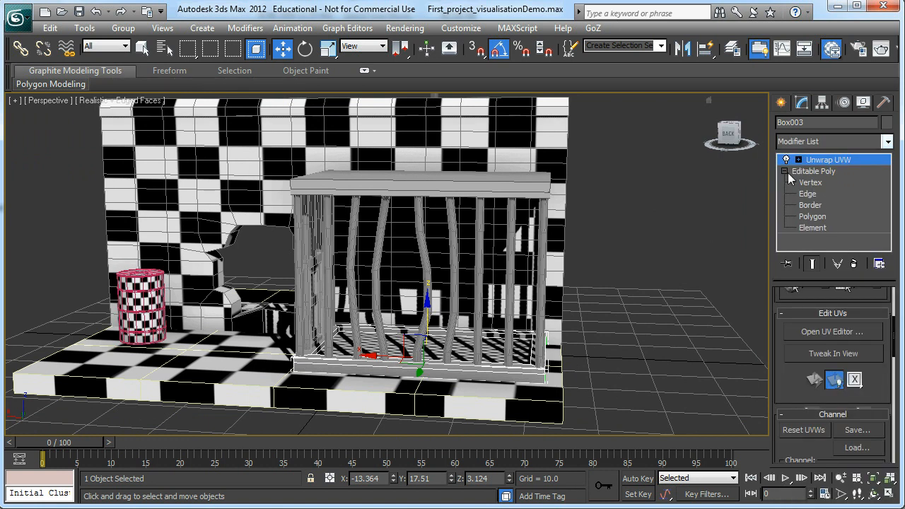
Open the cage base's UVs in the UV editor and flatten-map its polygons.
click(827, 333)
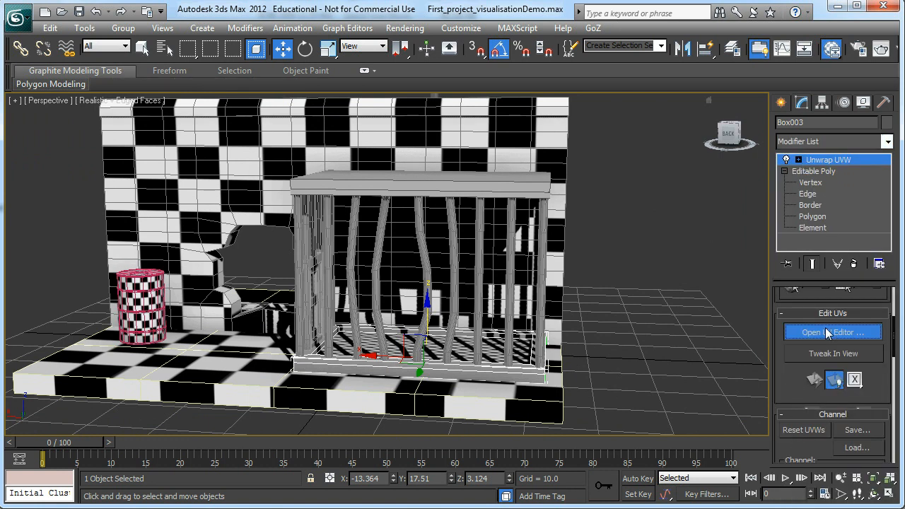
click(143, 48)
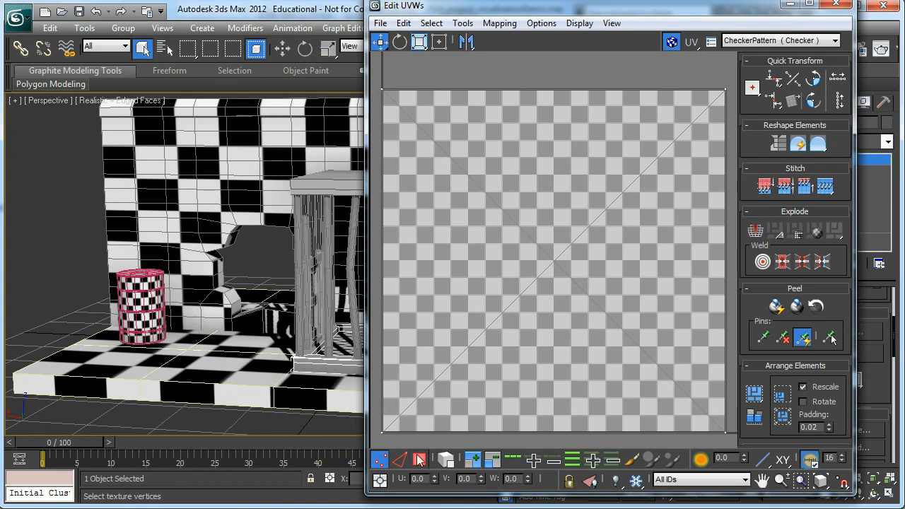
click(419, 460)
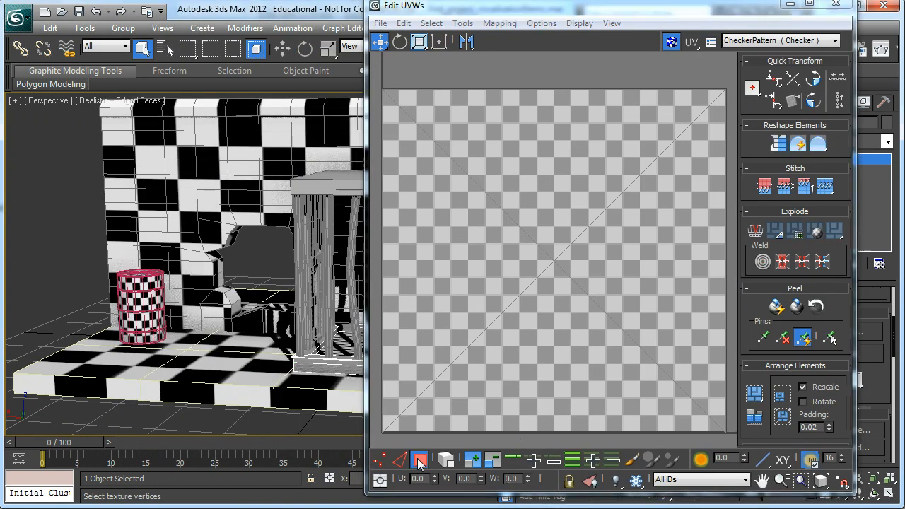
click(484, 23)
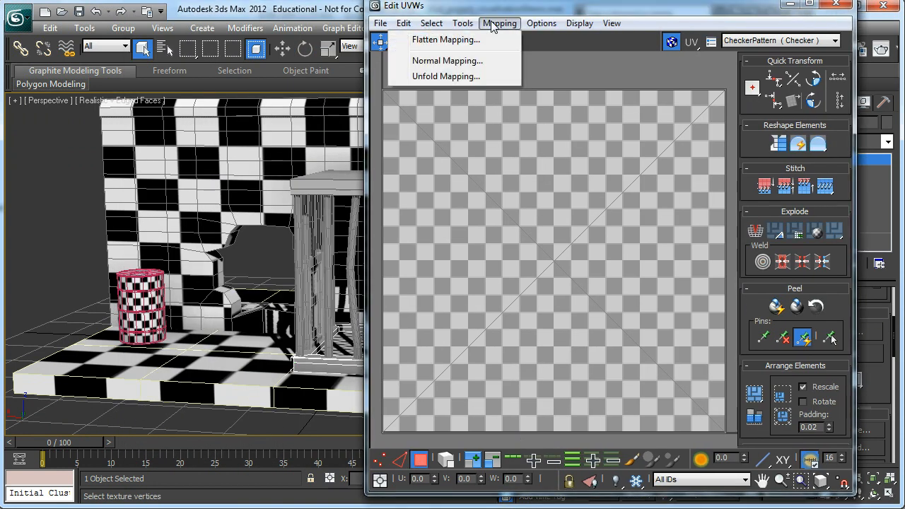
click(459, 39)
click(216, 95)
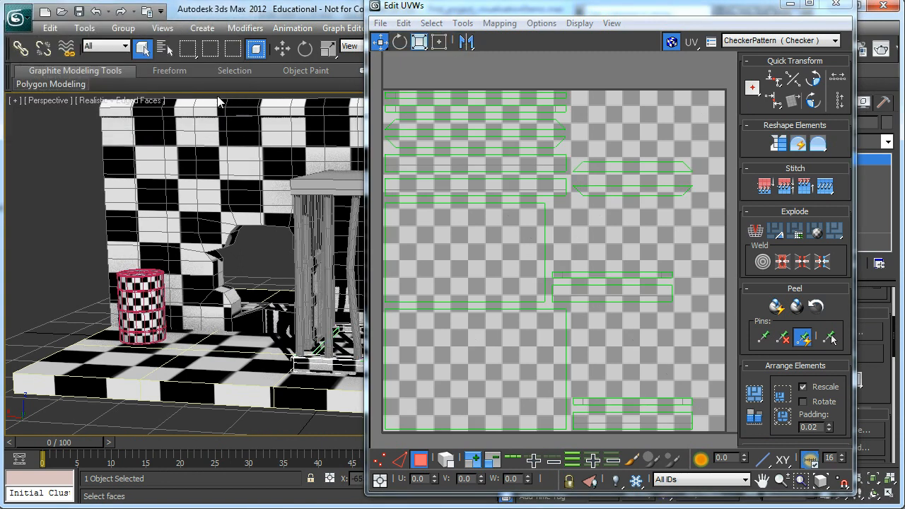
Hide the UV editor's checker background and move the editor aside to uncover the scene.
scroll(595, 251, down, 1)
click(671, 42)
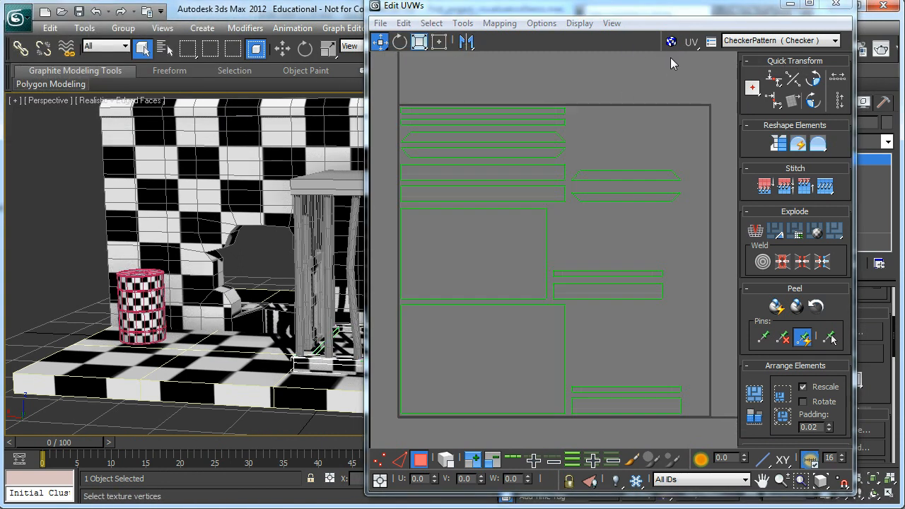
drag(549, 10, 904, 200)
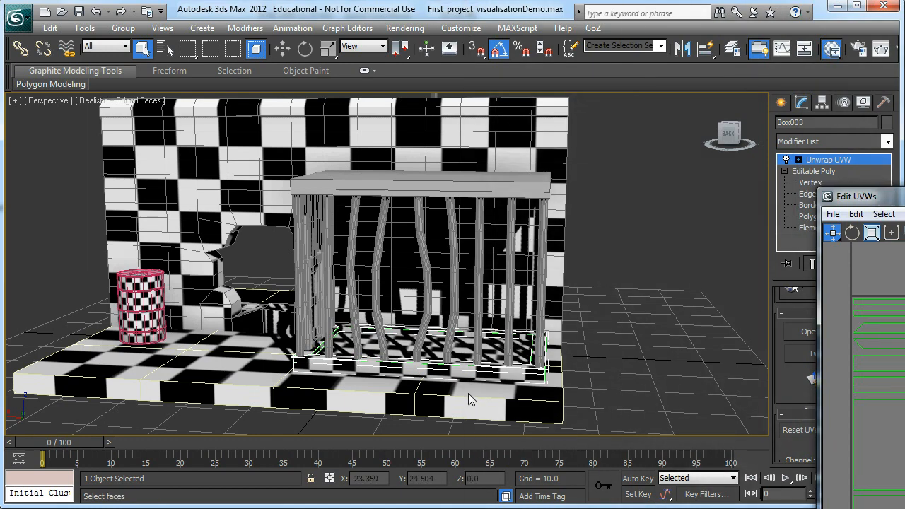
Isolate the cage's base, check its checker pattern for stretching, and exit isolation mode.
alt+middle_drag(463, 375, 445, 390)
key(alt+q)
alt+middle_drag(440, 358, 416, 352)
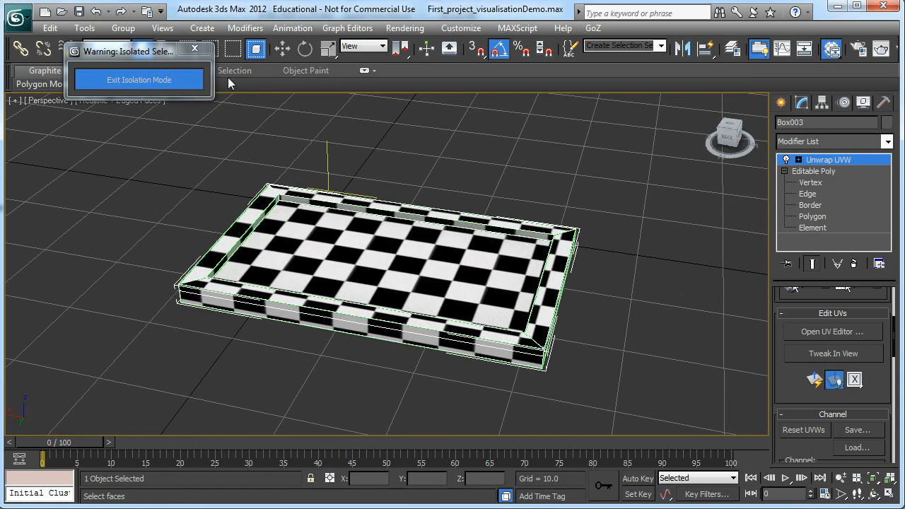
click(178, 80)
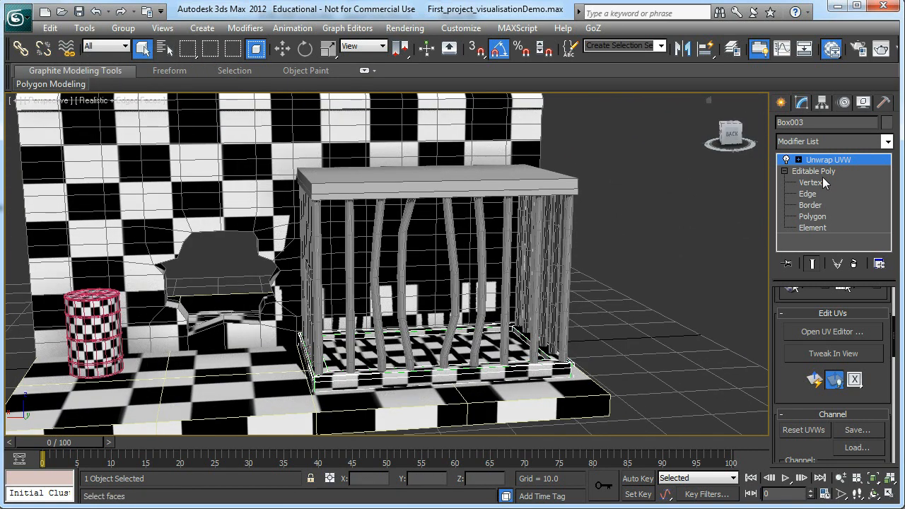
Leave face selection in the cage base's Unwrap UVW modifier.
right_click(819, 163)
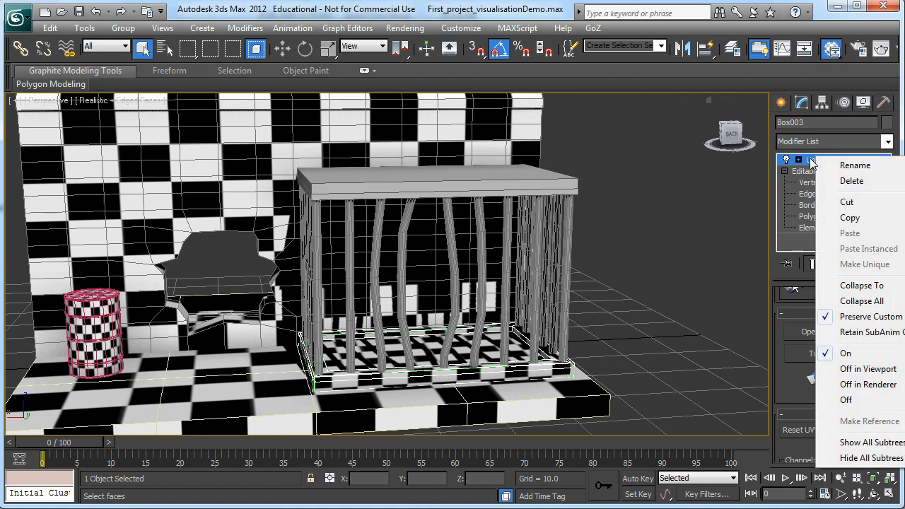
click(813, 162)
right_click(860, 164)
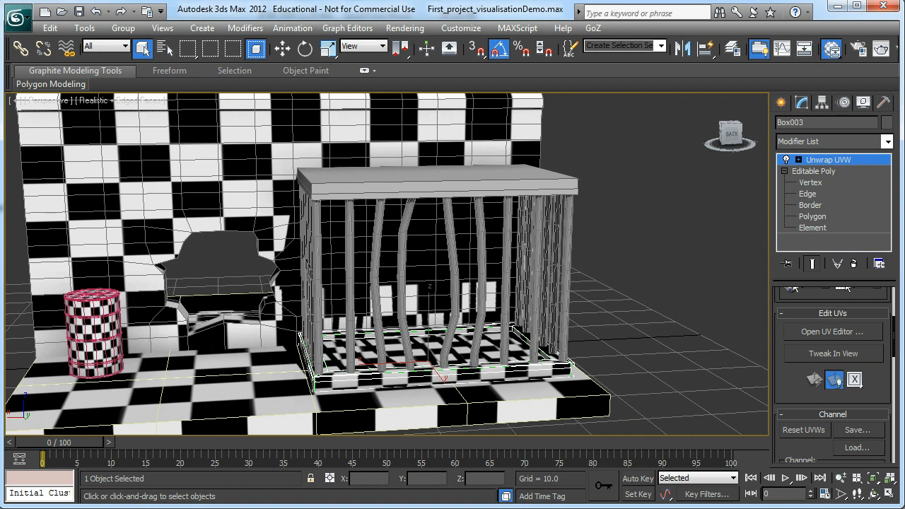
Select the cage's roof and assign the checker material, Material #3, to it.
click(475, 182)
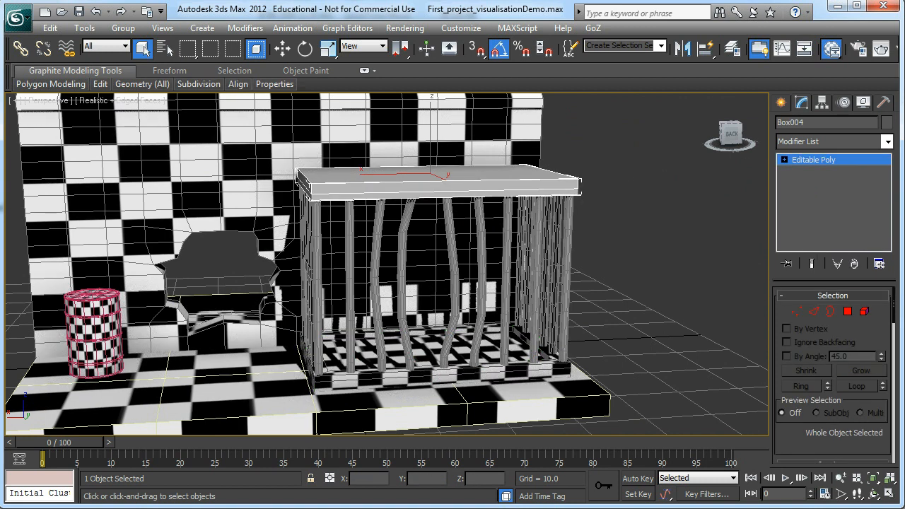
key(m)
right_click(635, 145)
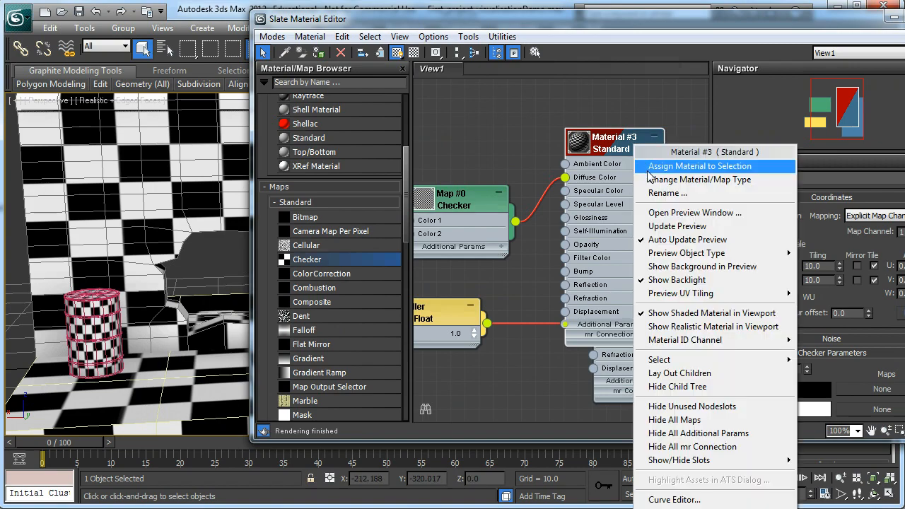
click(649, 168)
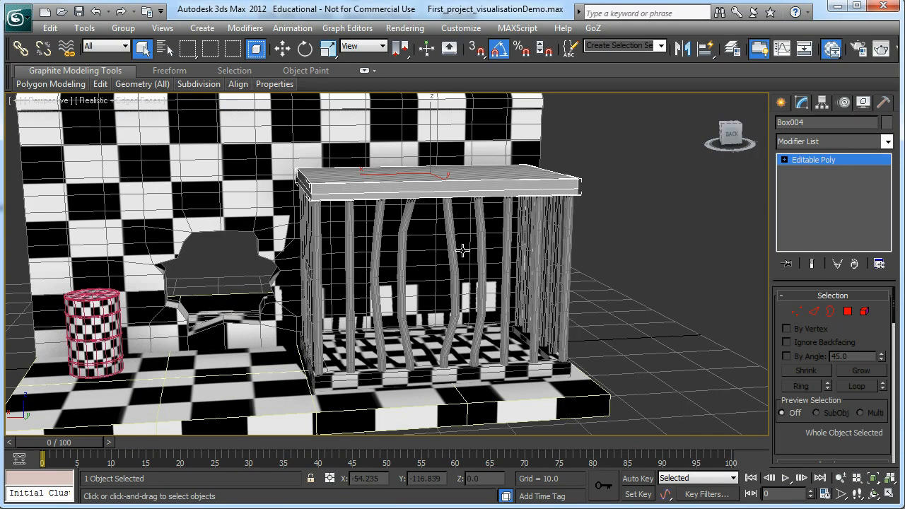
Paste the copied Unwrap UVW modifier onto the cage's roof so its checker pattern is mapped evenly.
alt+middle_drag(462, 250, 473, 273)
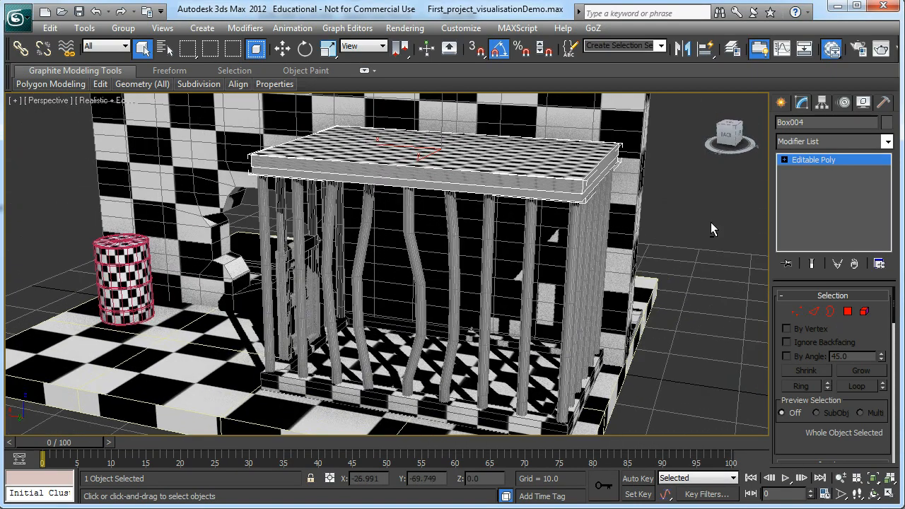
right_click(864, 161)
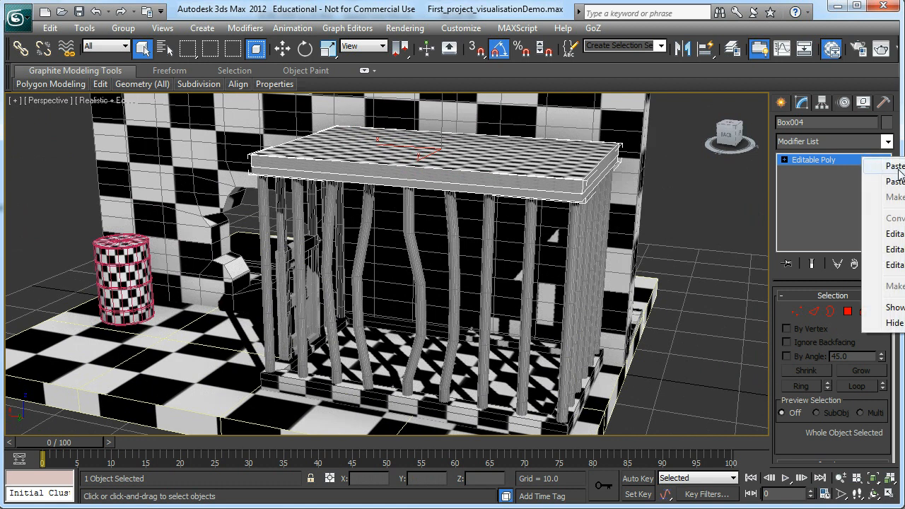
click(784, 161)
click(800, 162)
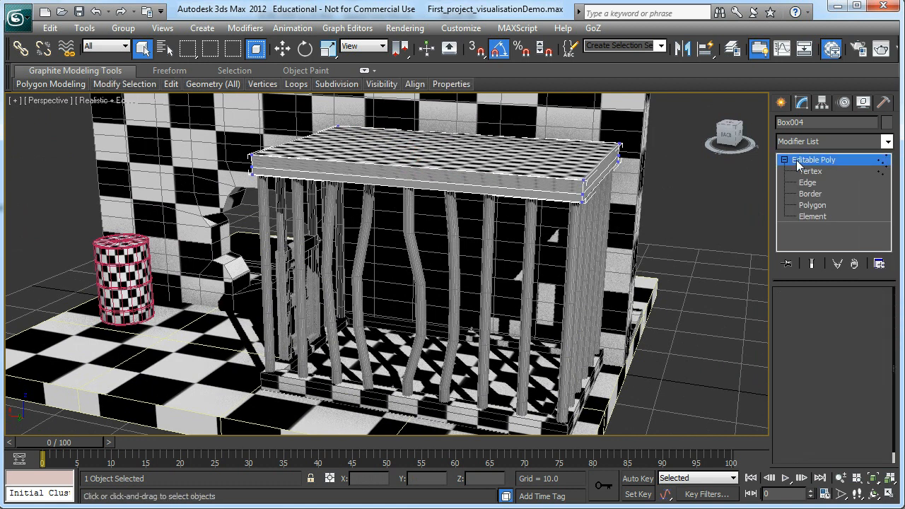
right_click(800, 162)
click(825, 164)
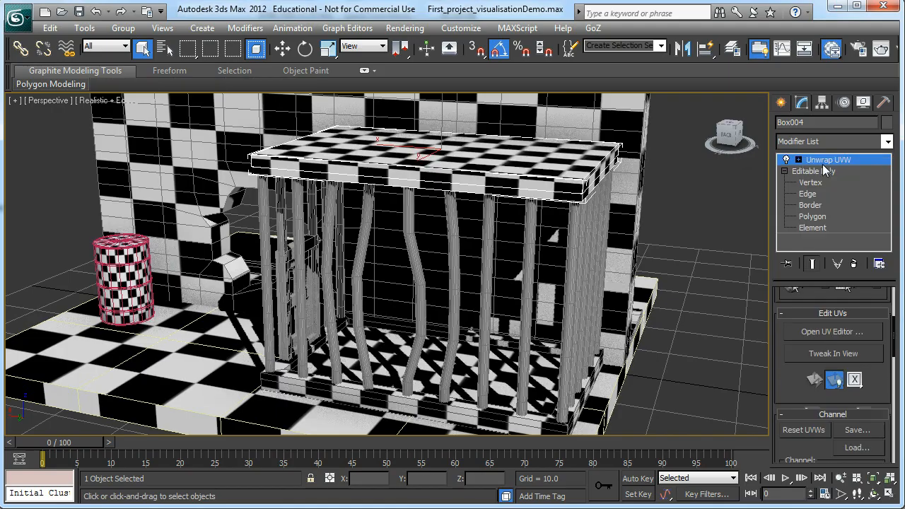
Try to select the bars on the cage's short side together with a selection region.
alt+middle_drag(487, 254, 628, 301)
click(586, 289)
alt+middle_drag(544, 316, 580, 223)
scroll(569, 285, down, 3)
alt+middle_drag(505, 281, 465, 224)
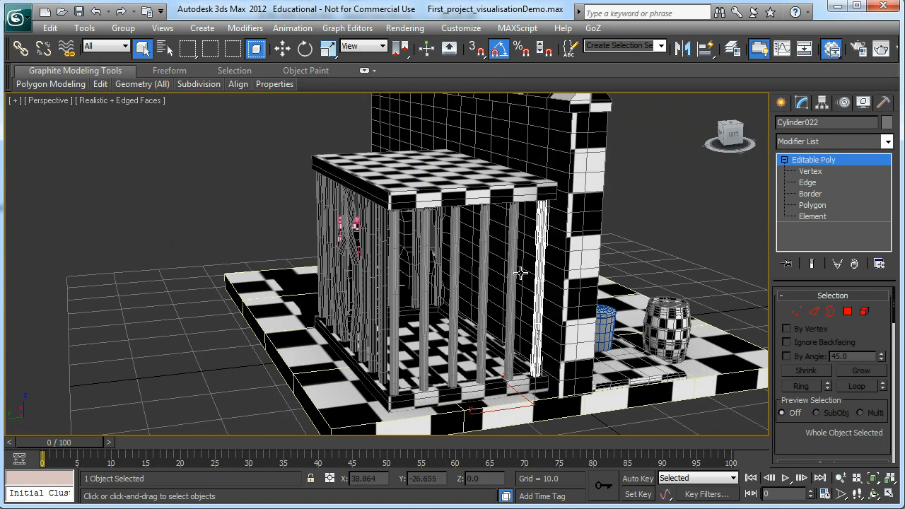
alt+middle_drag(385, 259, 424, 258)
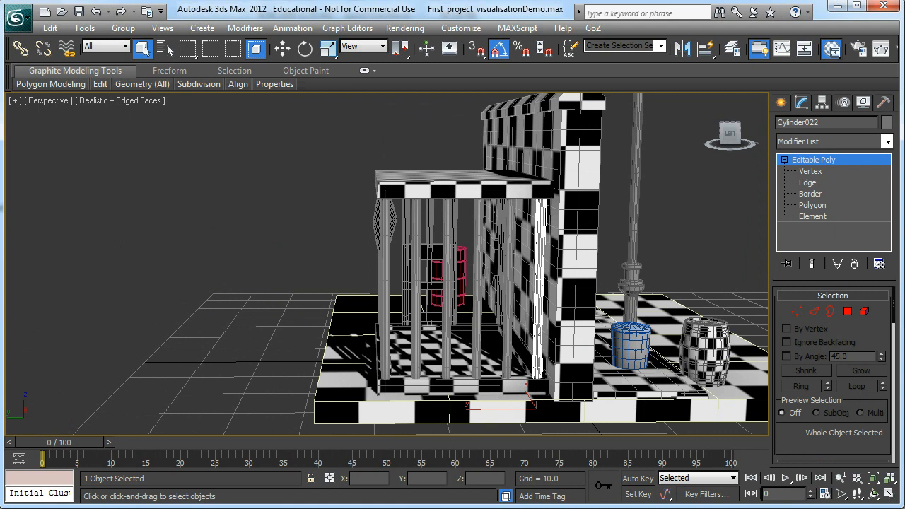
alt+middle_drag(461, 308, 436, 296)
drag(353, 220, 404, 237)
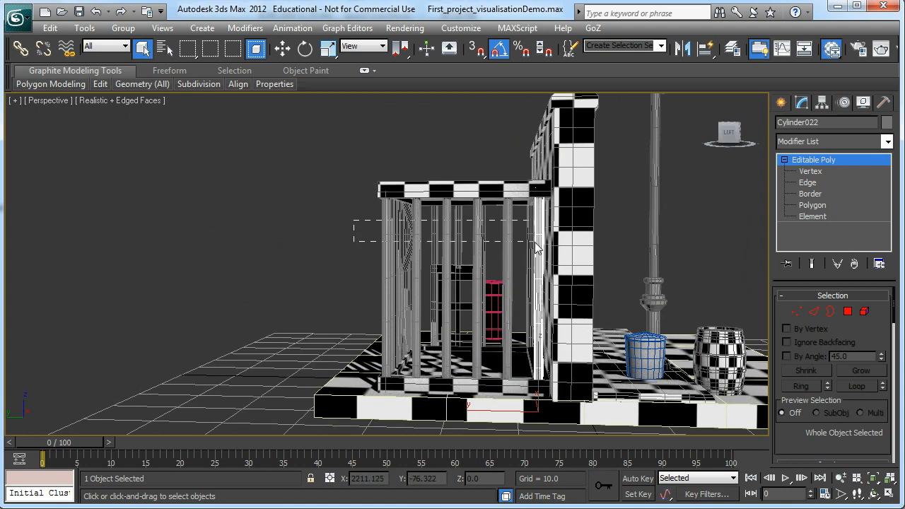
drag(537, 246, 536, 244)
alt+middle_drag(536, 244, 505, 243)
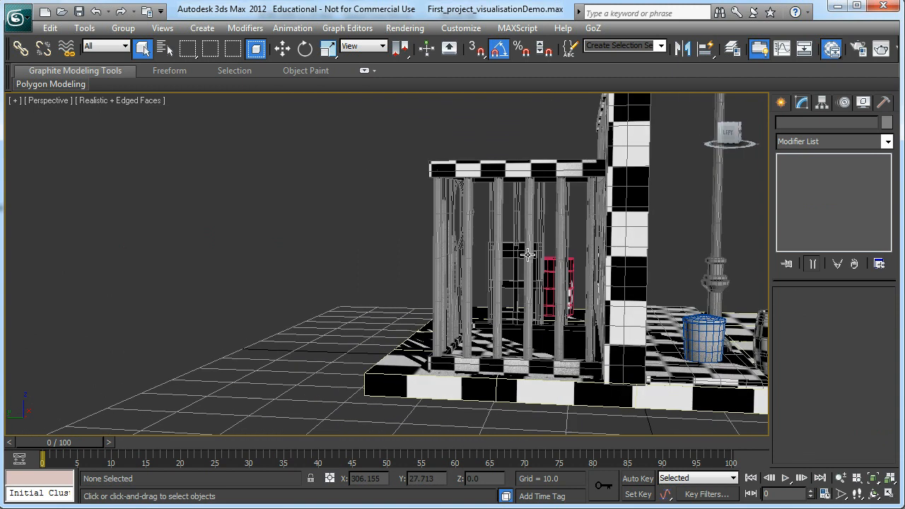
drag(586, 227, 592, 224)
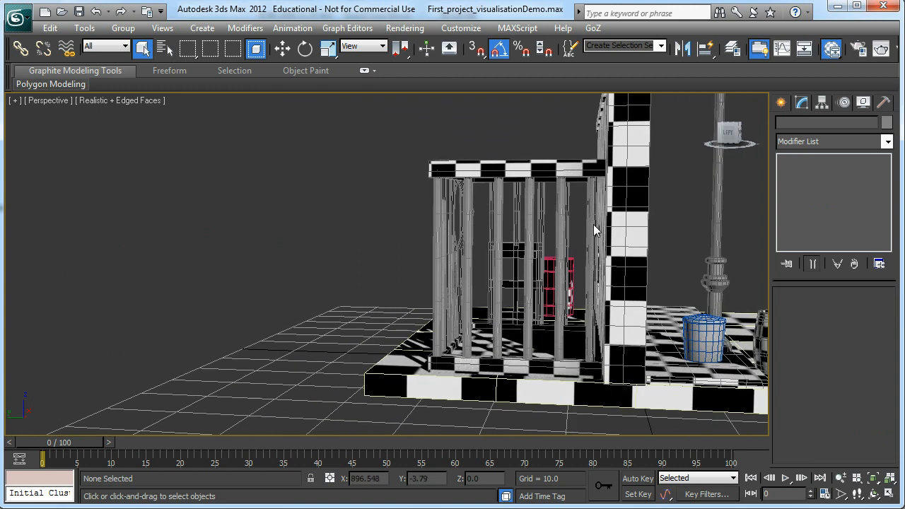
Select the six bars along the cage's short side, assign the checker material to them, and clear the selection.
click(592, 223)
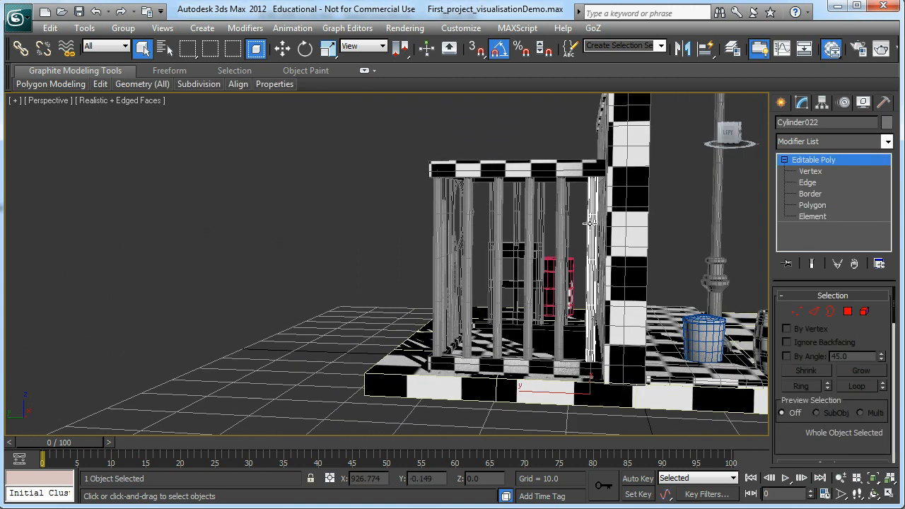
ctrl+click(559, 221)
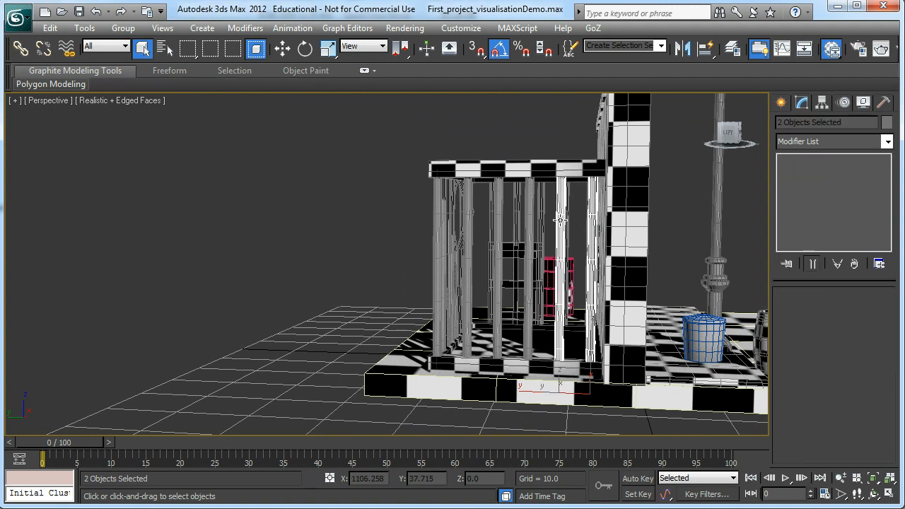
ctrl+click(531, 222)
ctrl+click(496, 215)
ctrl+click(468, 218)
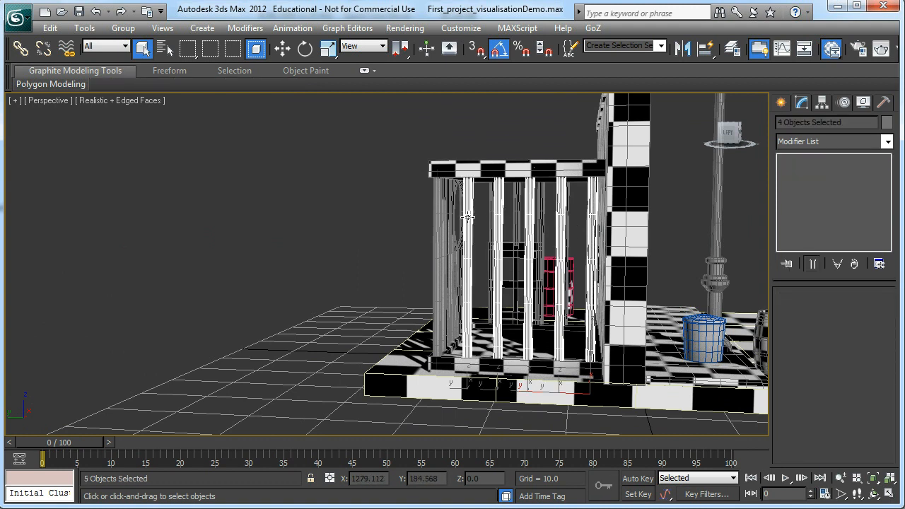
ctrl+click(438, 221)
alt+middle_drag(402, 244, 294, 233)
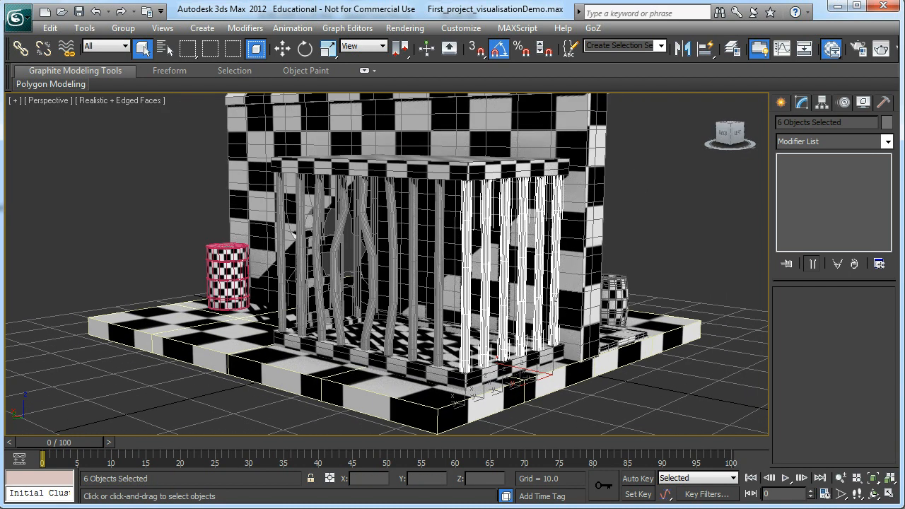
alt+middle_drag(295, 234, 284, 222)
click(661, 260)
Turn off the edged-faces display and select the short-side bar nearest the wall.
key(F4)
scroll(659, 262, up, 2)
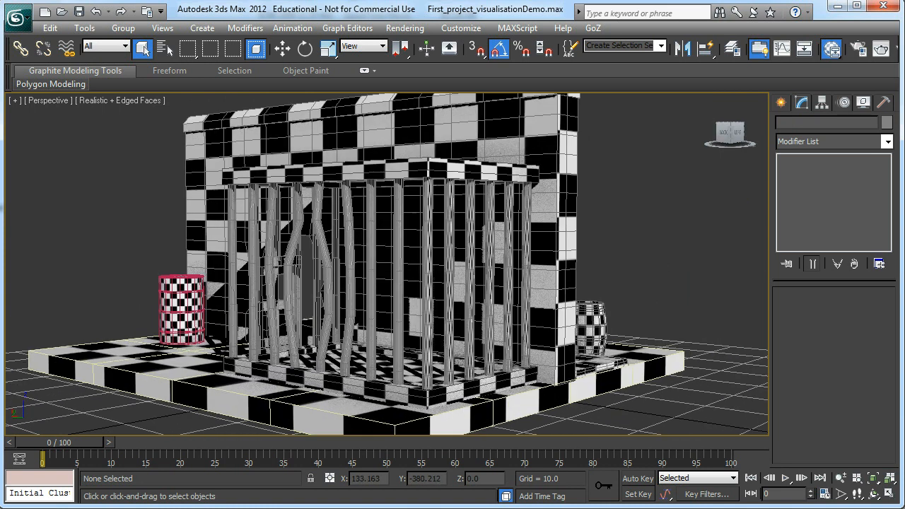
mouse_move(595, 260)
alt+middle_down()
mouse_move(580, 264)
mouse_move(593, 267)
alt+middle_up()
click(597, 273)
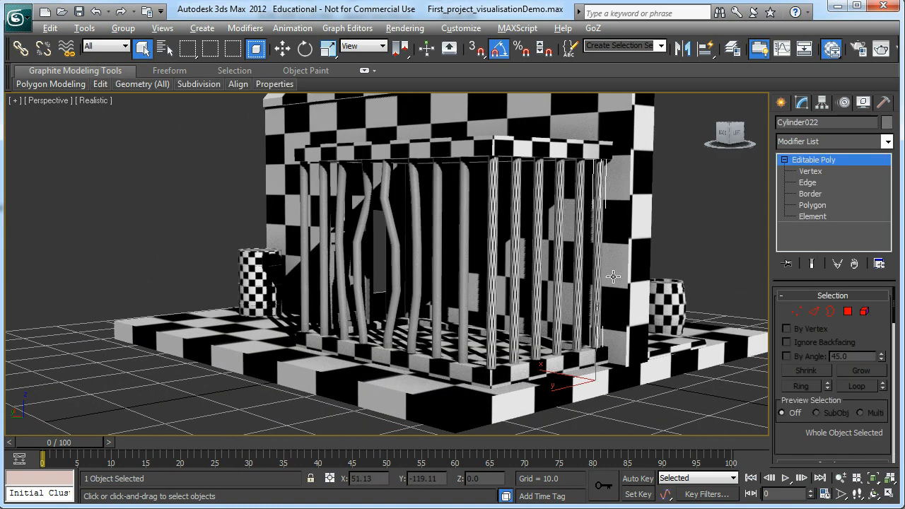
Add an Unwrap UVW modifier to the selected bar and view its UV layout in the UV editor.
scroll(641, 258, up, 2)
middle_drag(645, 256, 550, 255)
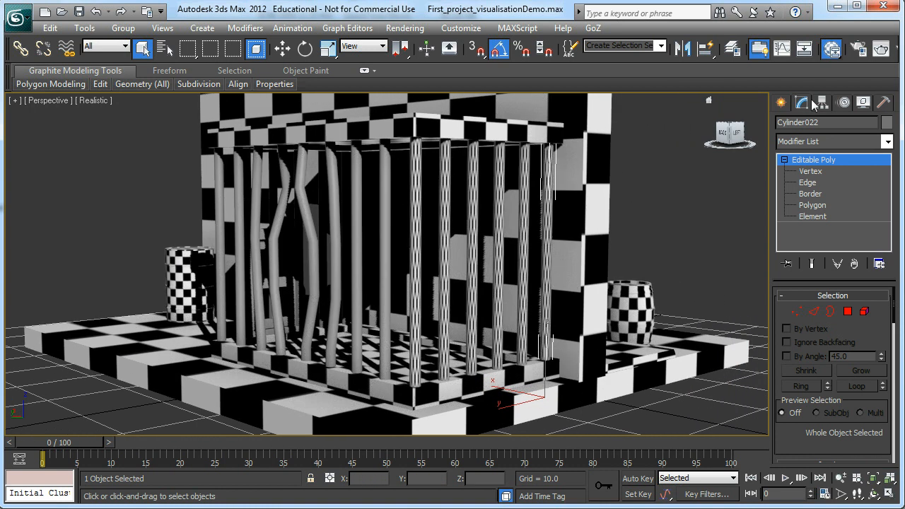
click(887, 141)
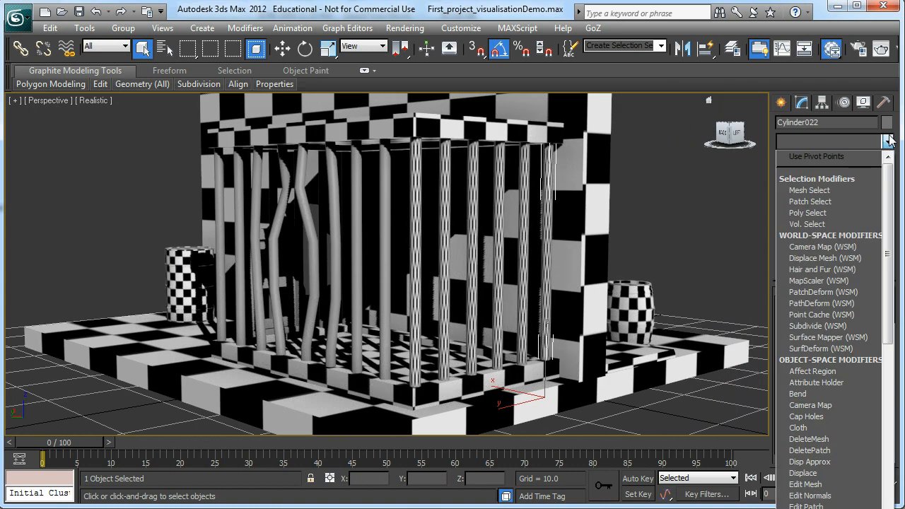
key(u)
click(837, 506)
click(839, 334)
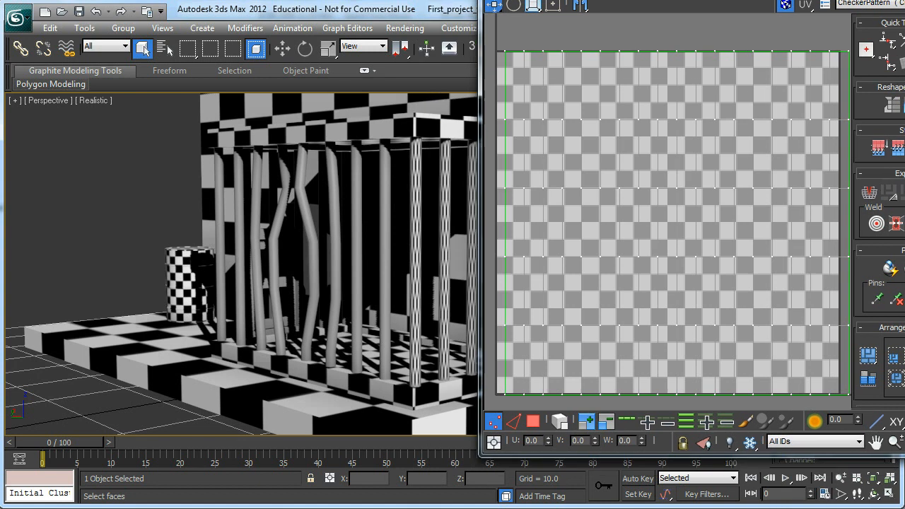
drag(852, 0, 0, 78)
Enter face selection in the bar's Unwrap UVW modifier and turn off Ignore Backfacing.
alt+middle_drag(162, 193, 438, 225)
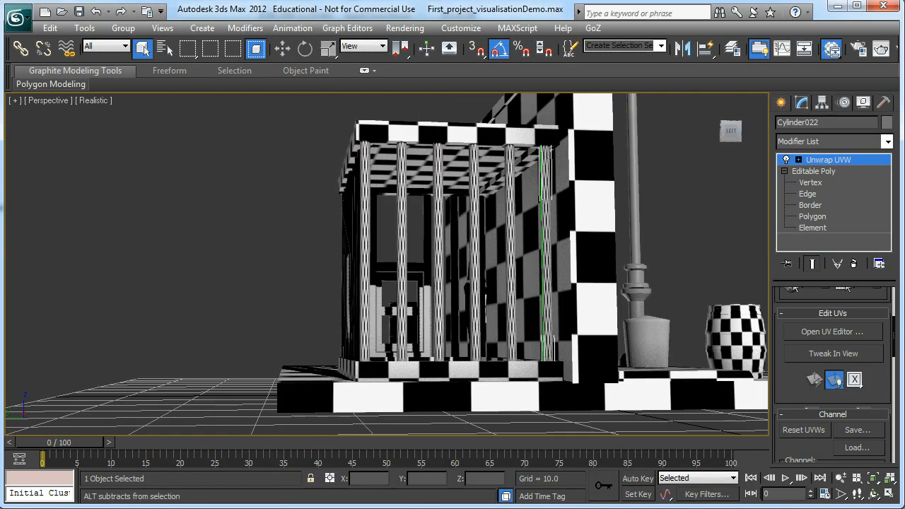
click(799, 160)
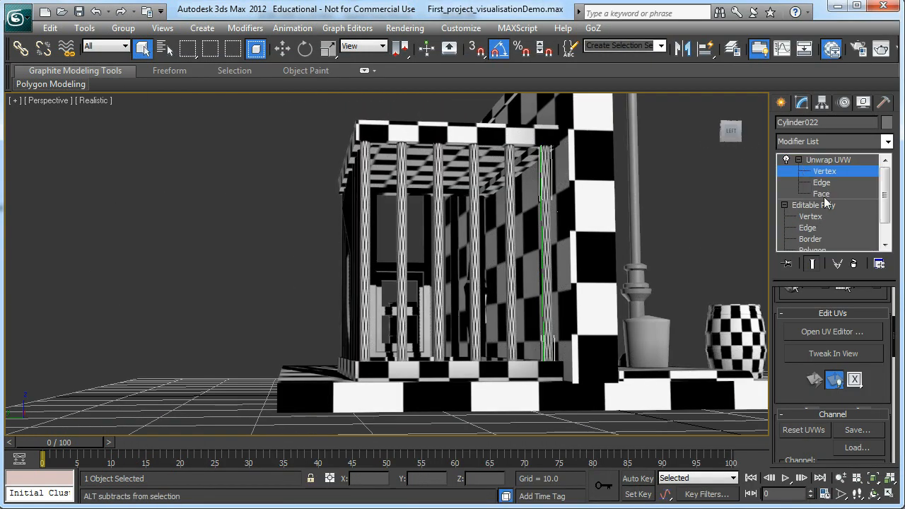
click(822, 194)
alt+middle_drag(387, 294, 321, 267)
alt+middle_drag(485, 161, 331, 186)
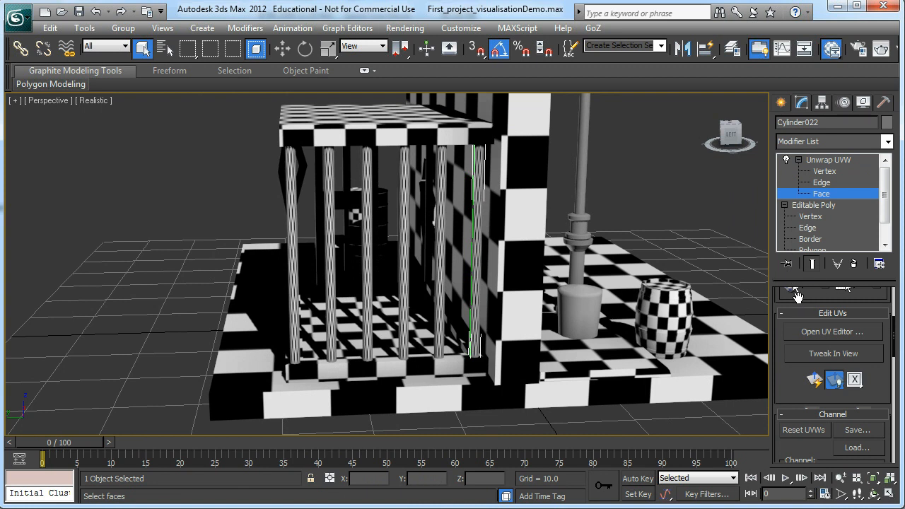
drag(786, 300, 796, 501)
click(790, 389)
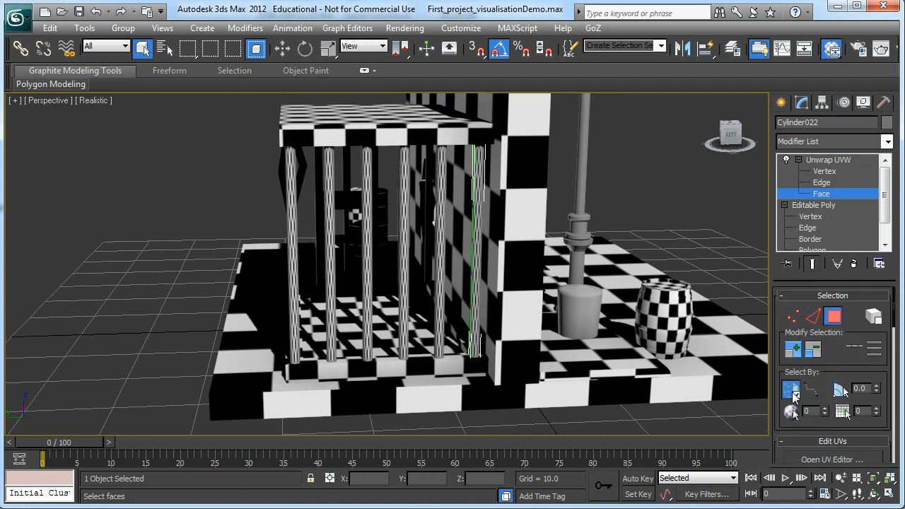
Select all faces of the bar nearest the wall.
drag(497, 407, 453, 214)
drag(464, 93, 465, 95)
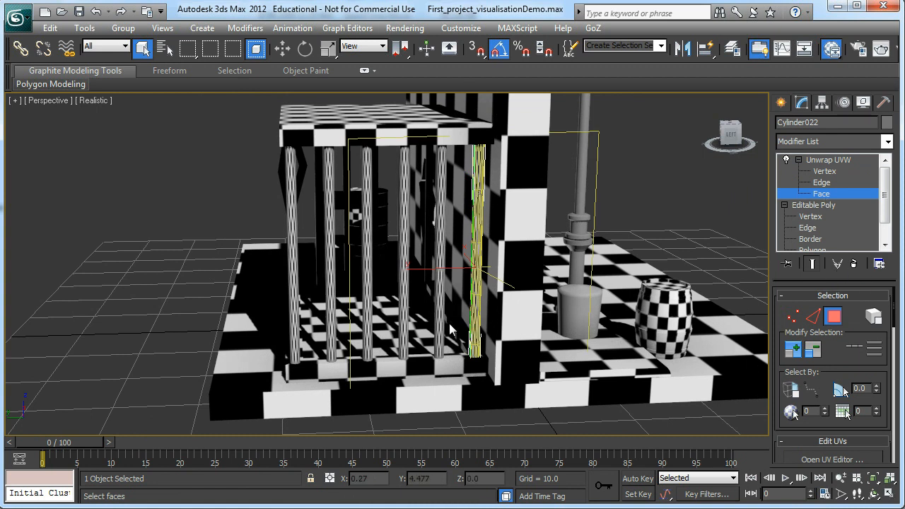
key(ctrl+a)
alt+middle_drag(514, 322, 579, 319)
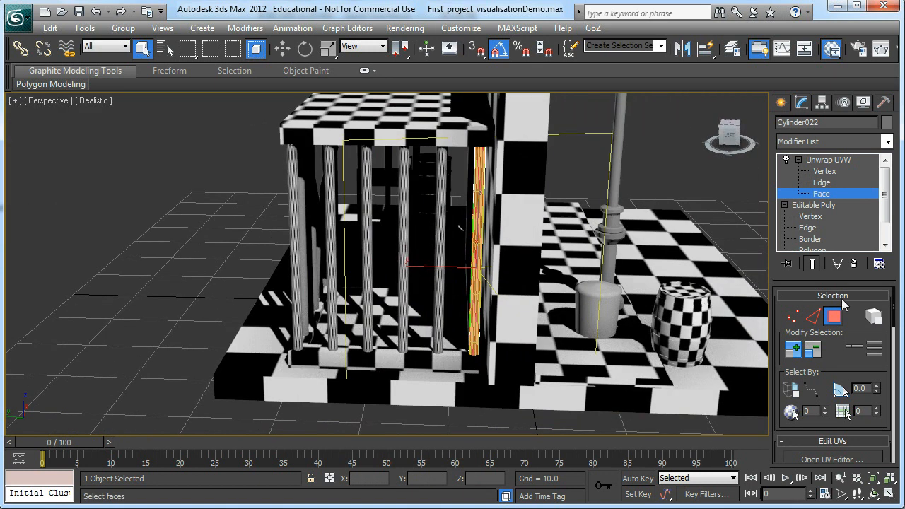
Apply a cylindrical projection to the bar's selected faces.
scroll(848, 333, down, 5)
drag(788, 351, 770, 204)
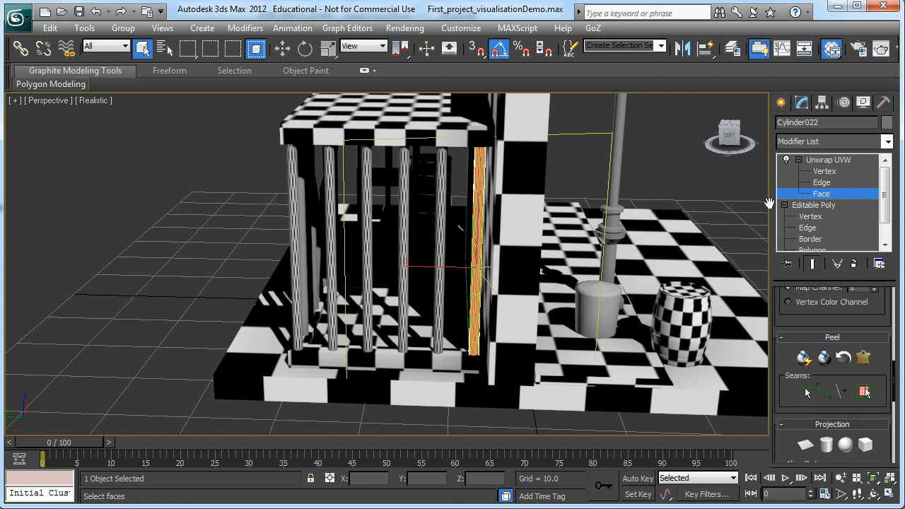
click(826, 444)
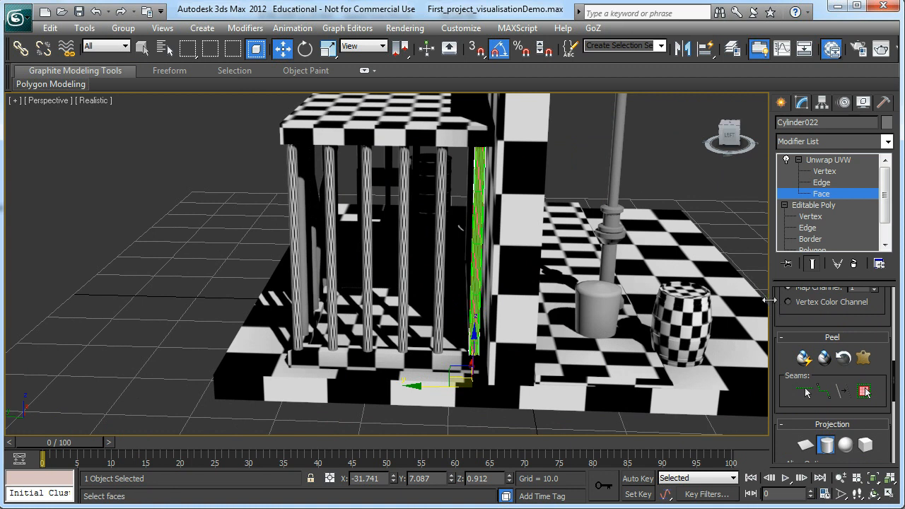
Open the bar's UV layout in the UV editor and move the editor aside to uncover the cage.
drag(775, 304, 803, 463)
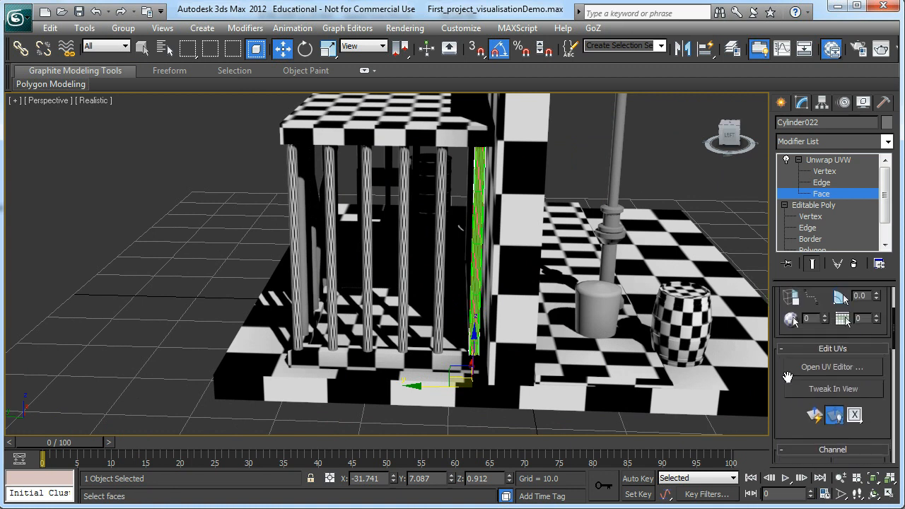
mouse_move(777, 315)
mouse_down()
mouse_move(785, 409)
mouse_move(786, 313)
mouse_up()
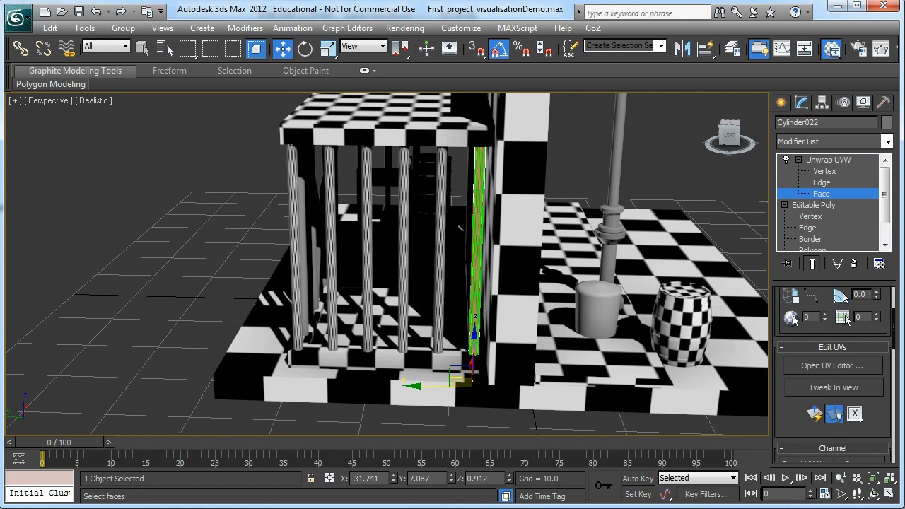
click(832, 365)
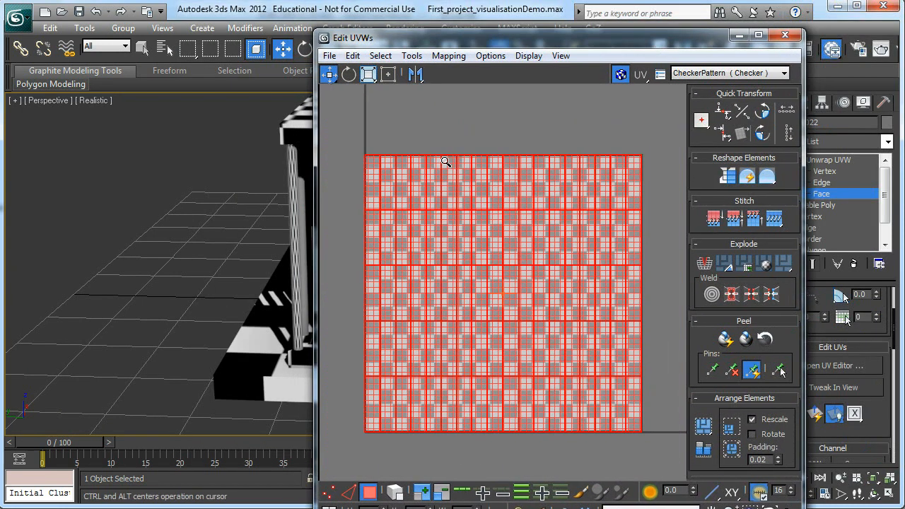
drag(438, 38, 612, 38)
alt+middle_drag(76, 138, 241, 205)
alt+middle_drag(347, 213, 375, 191)
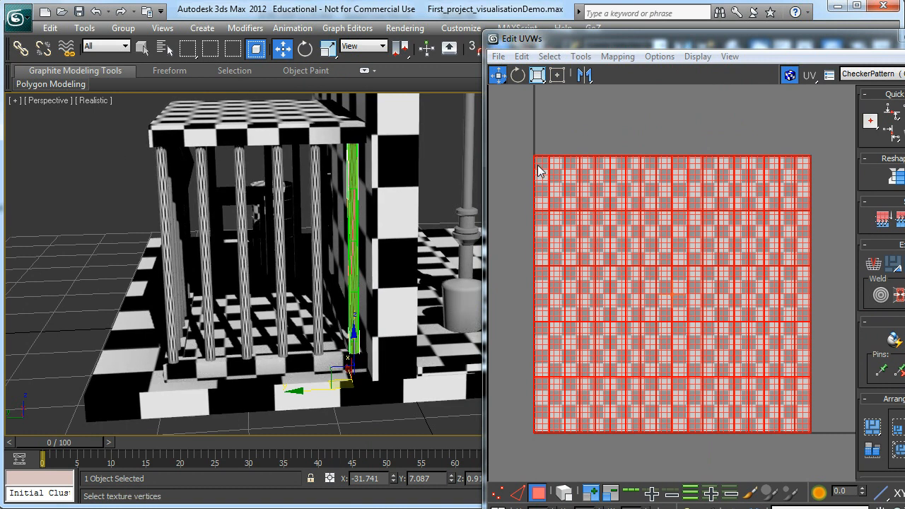
Activate Freeform mode in the UV editor, leave the cylindrical projection, and place the editor beside the cage.
click(558, 76)
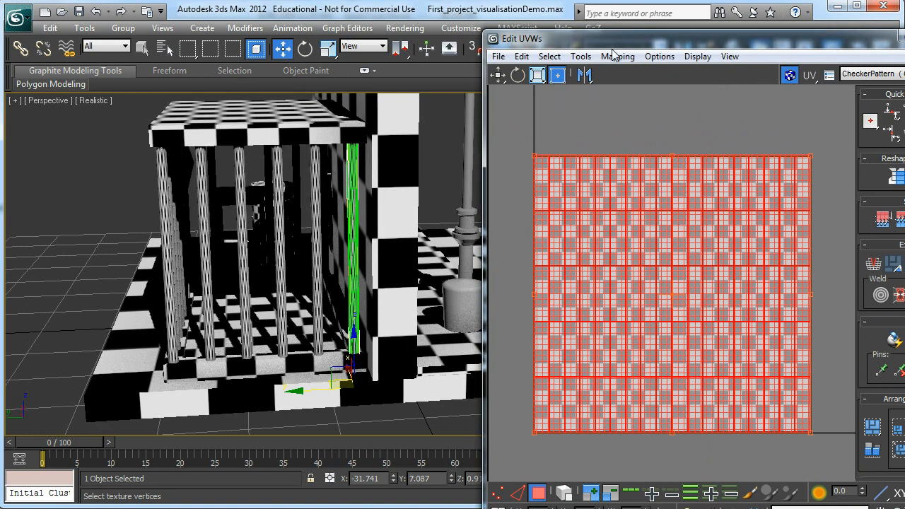
drag(625, 41, 209, 22)
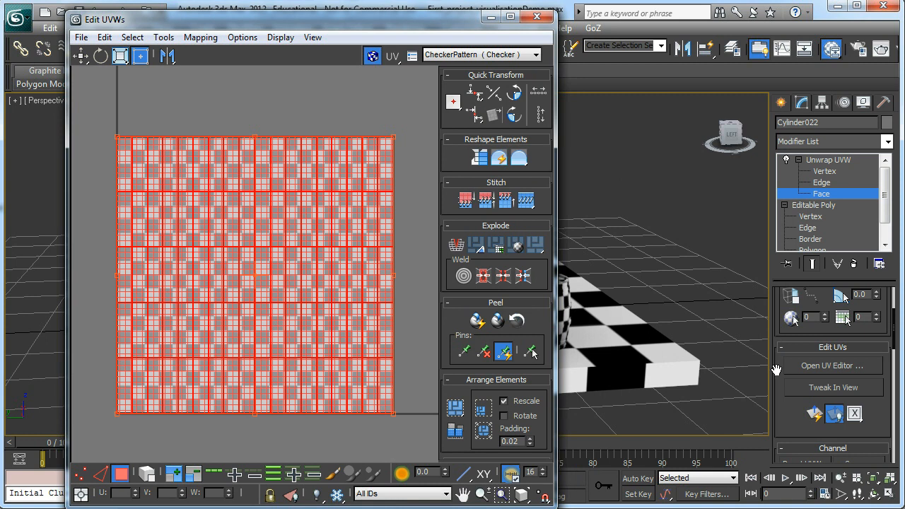
scroll(776, 370, down, 5)
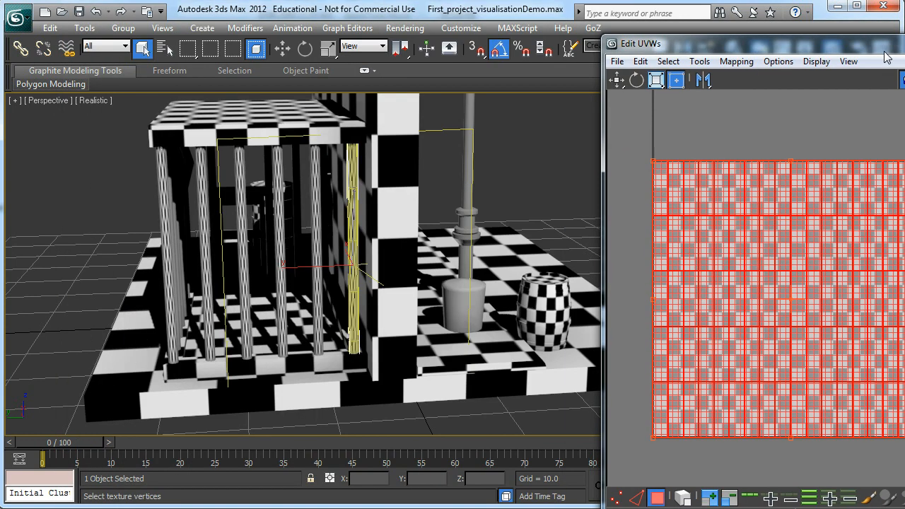
drag(672, 36, 628, 64)
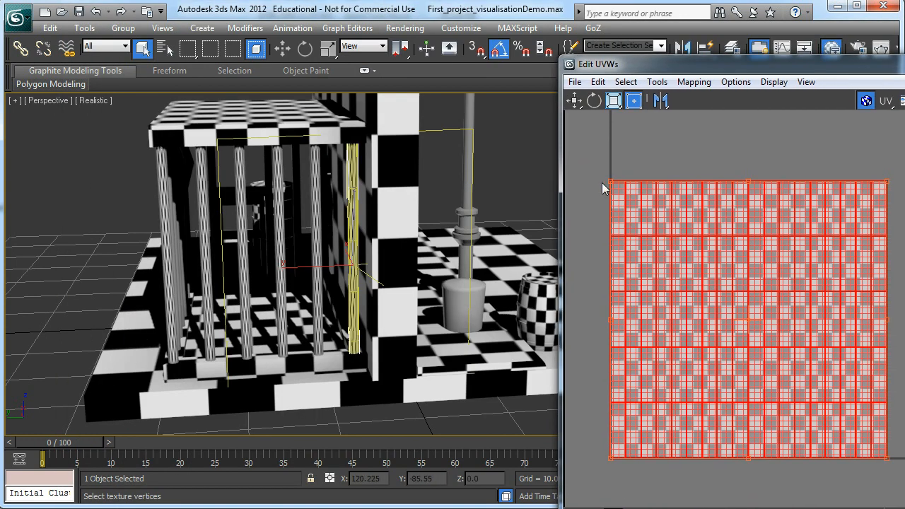
Scale the bar's UV layout to about one fifth of the tile's width and nine tenths of its height, then close the UV editor.
drag(610, 179, 830, 206)
scroll(409, 275, up, 6)
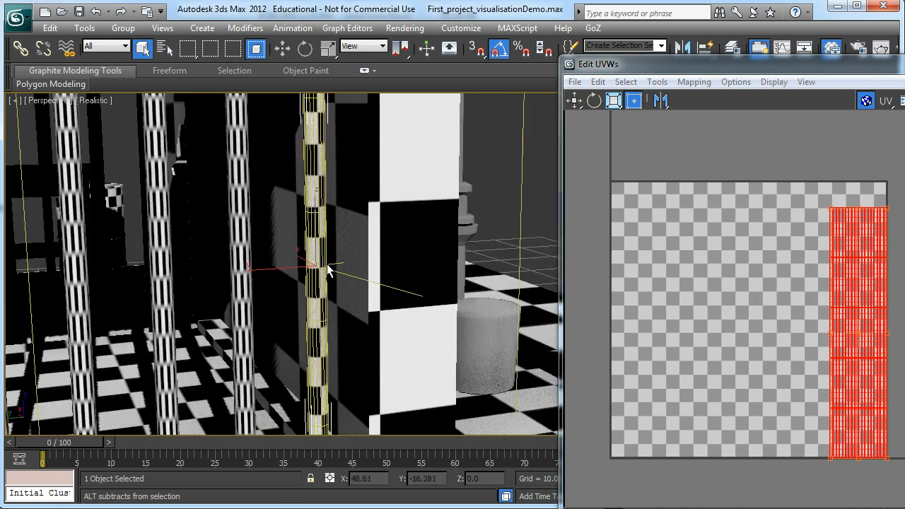
alt+middle_drag(407, 269, 324, 284)
drag(904, 69, 570, 60)
click(697, 55)
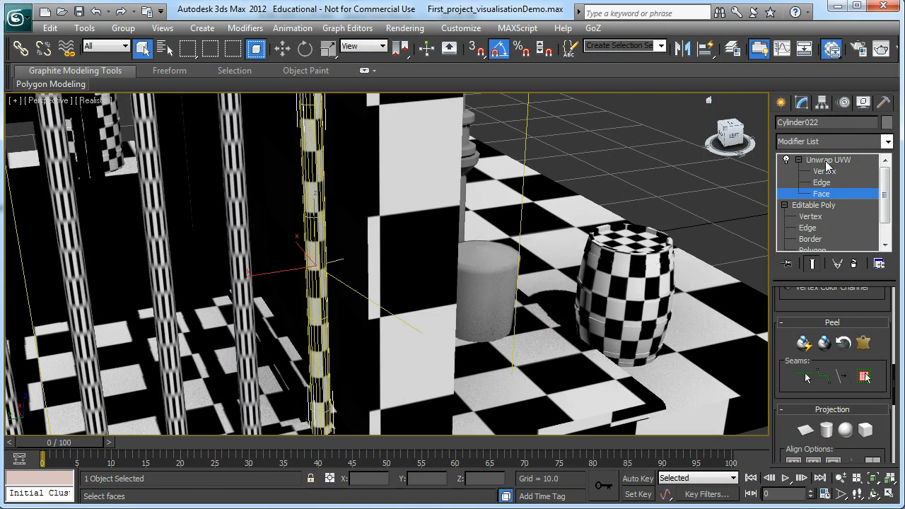
Copy the Unwrap UVW modifier from the finished bar and paste it onto the neighbouring bar.
click(827, 161)
right_click(827, 164)
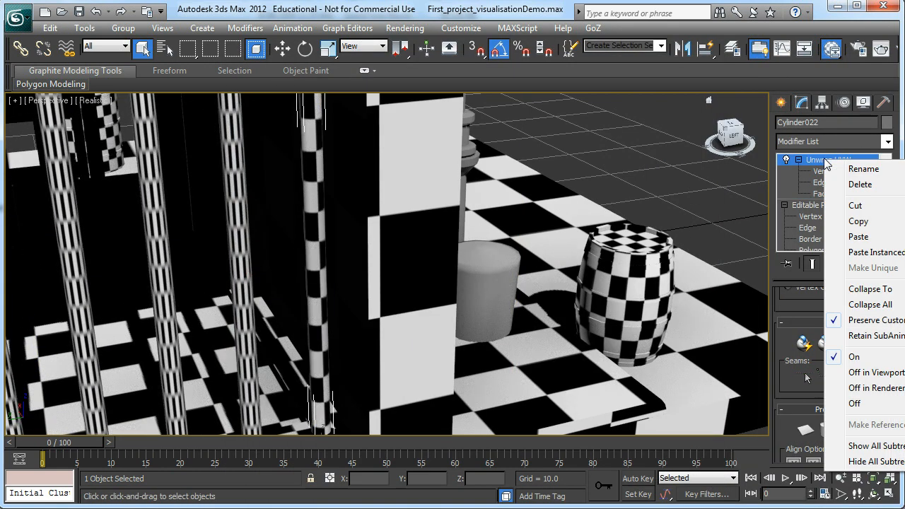
click(855, 221)
click(262, 253)
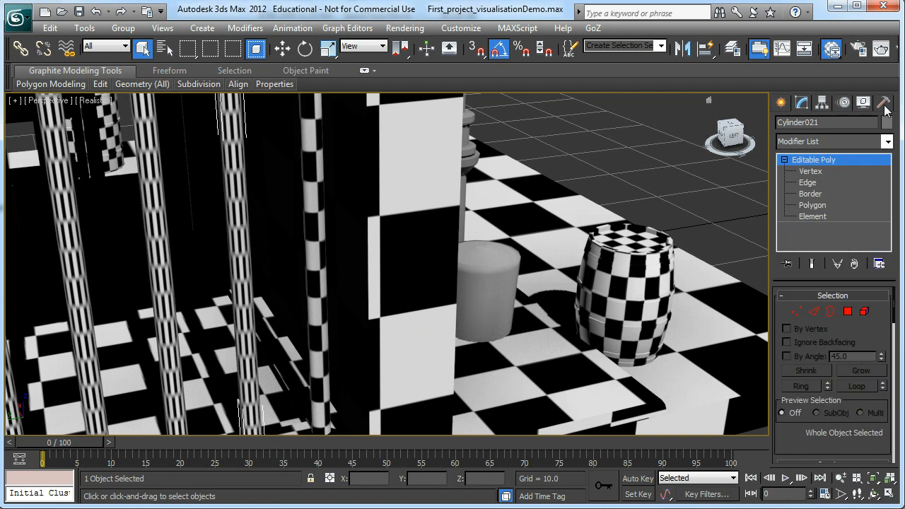
right_click(839, 159)
click(814, 169)
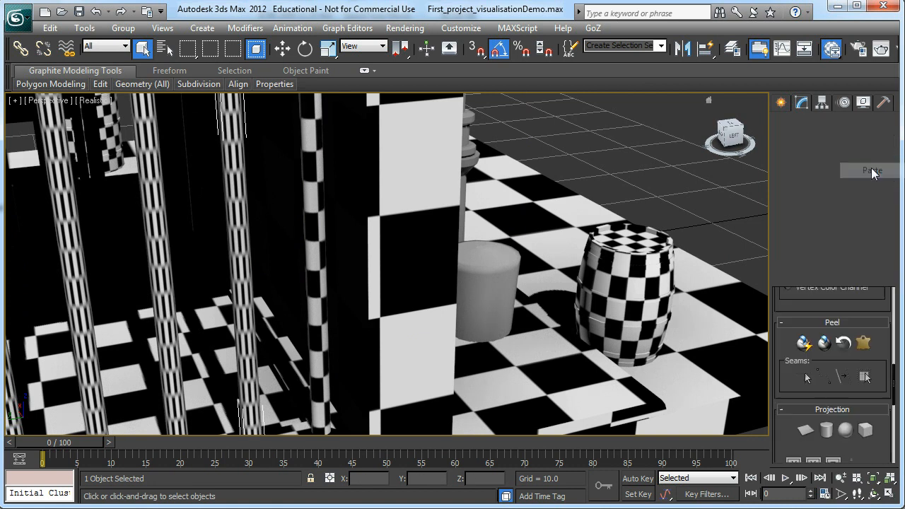
Paste the copied Unwrap UVW modifier onto the next three bars on the same side of the cage.
scroll(305, 259, down, 6)
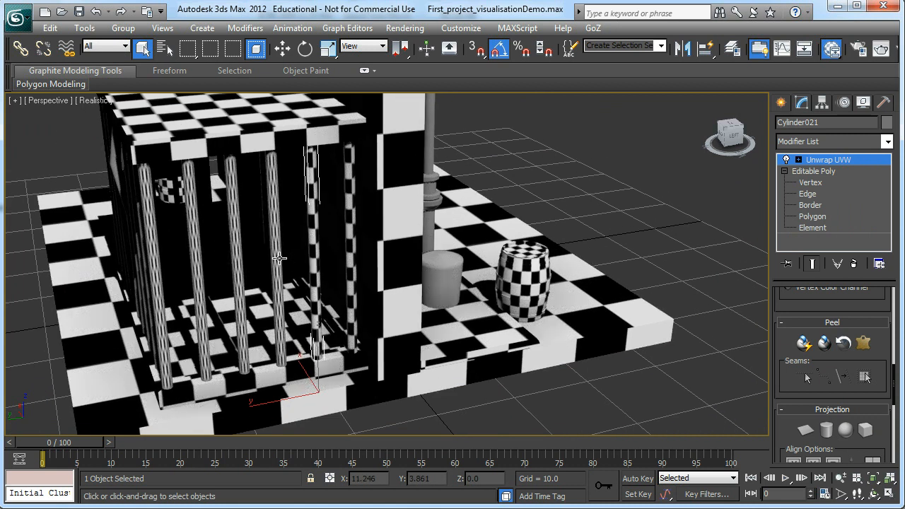
click(278, 260)
right_click(830, 157)
click(851, 164)
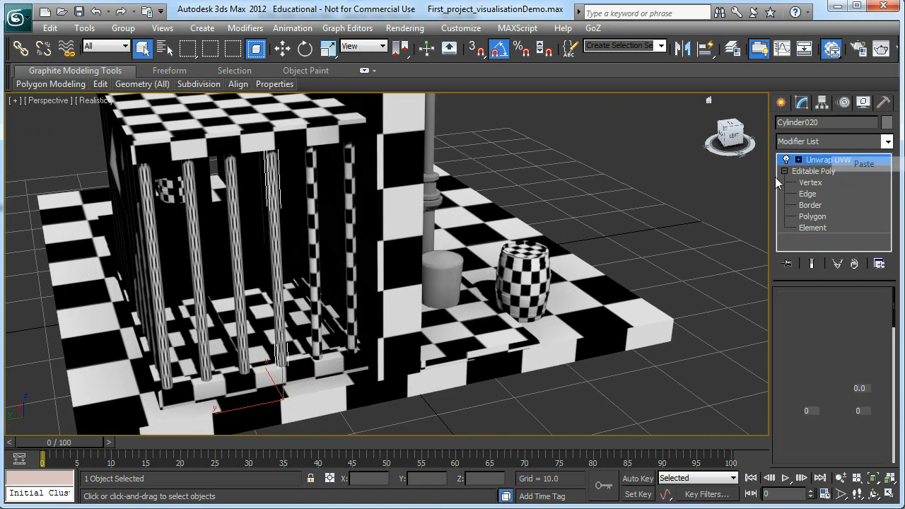
click(234, 261)
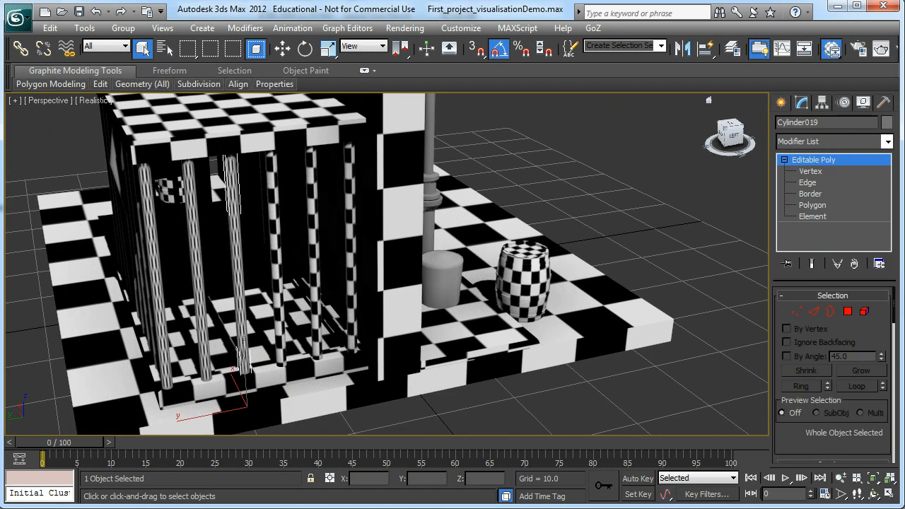
right_click(849, 165)
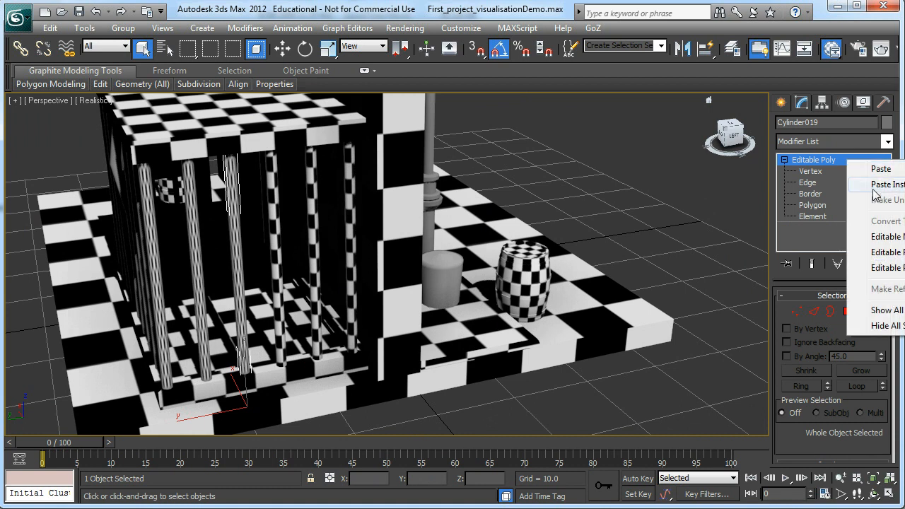
click(879, 169)
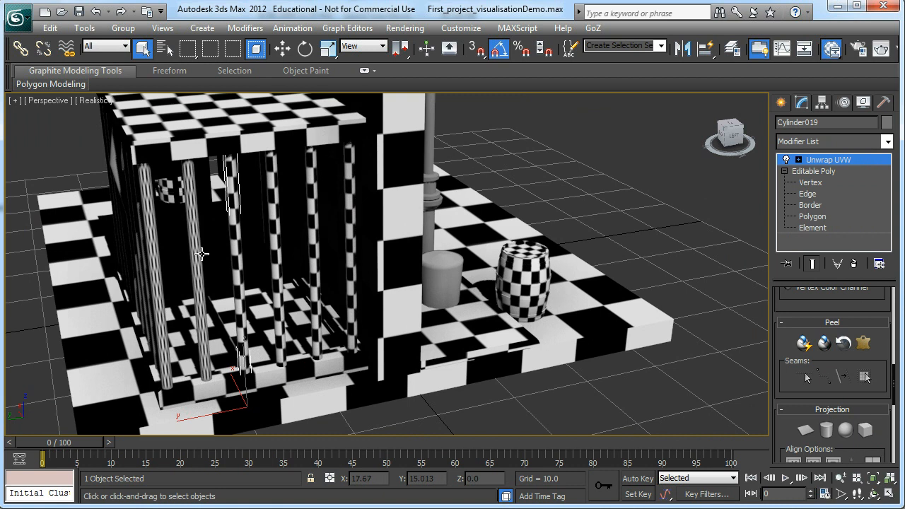
click(202, 253)
right_click(826, 163)
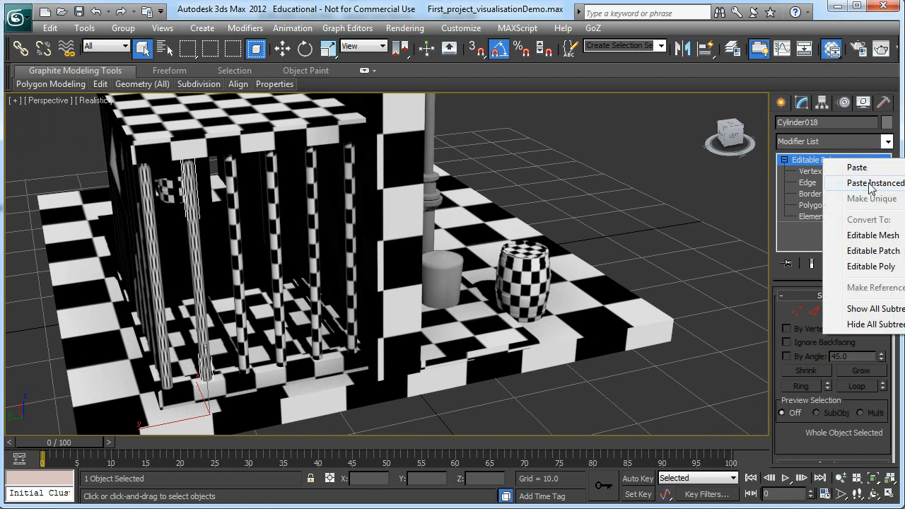
click(866, 170)
Assign the checker material, Material #3, to the bent middle bar at the back of the cage.
alt+middle_drag(232, 219, 360, 259)
click(340, 260)
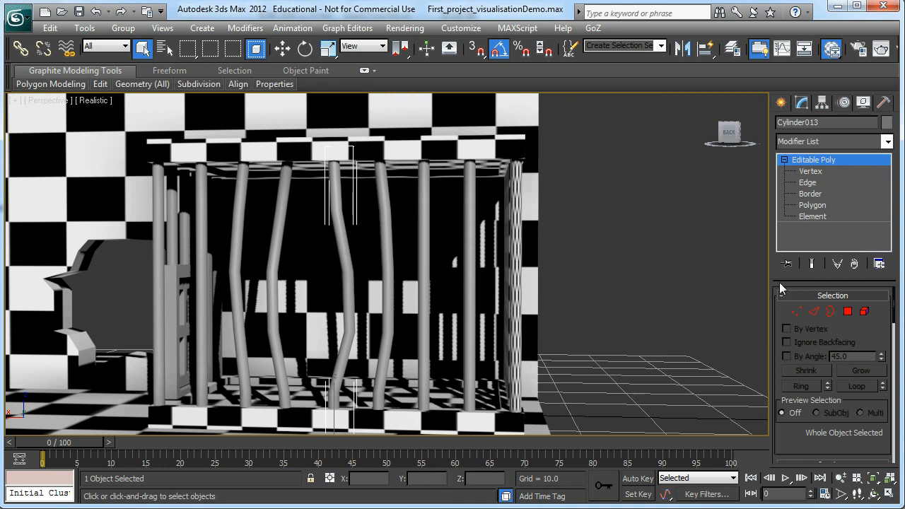
click(887, 142)
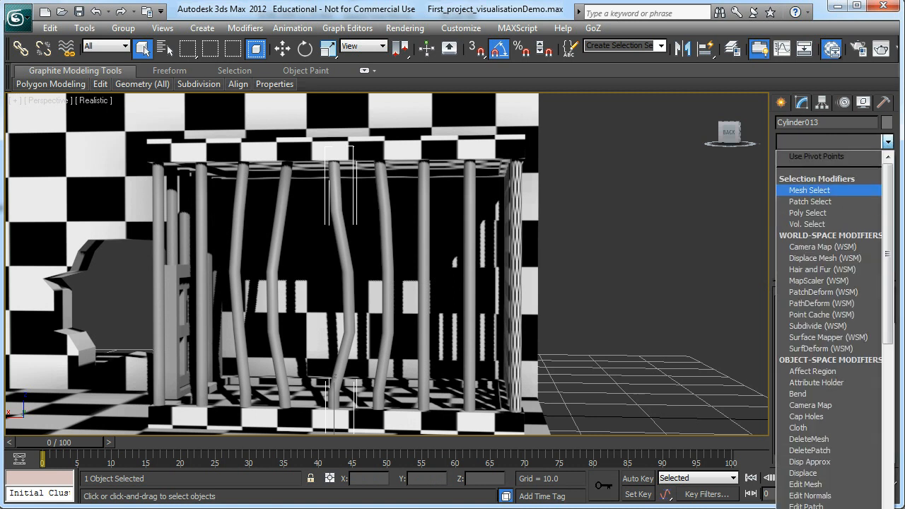
click(668, 118)
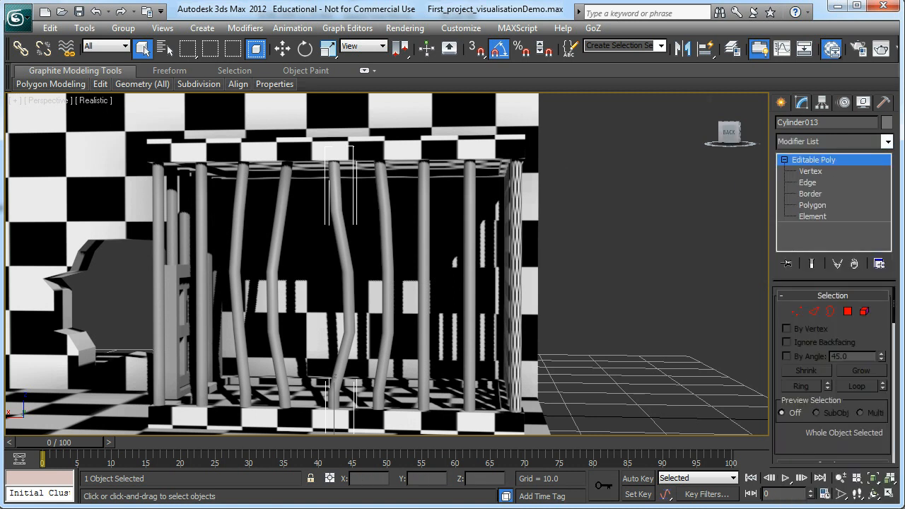
key(m)
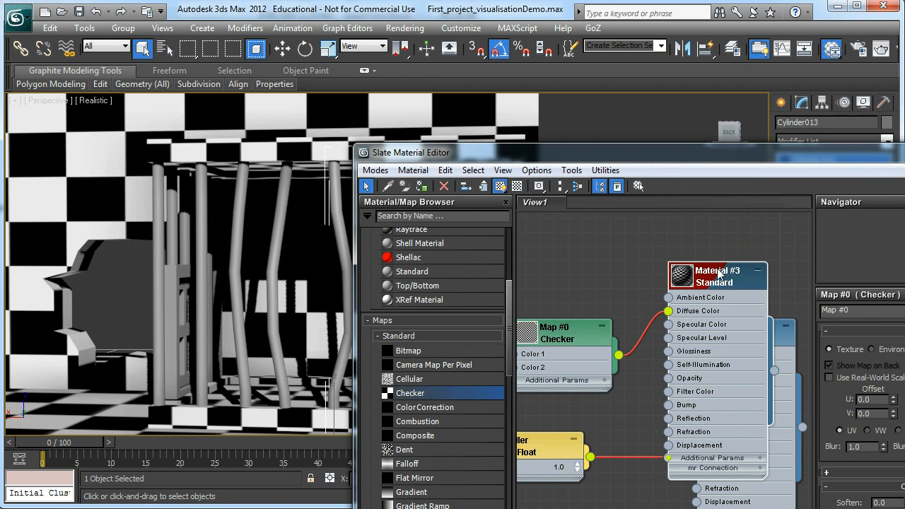
right_click(718, 274)
click(760, 295)
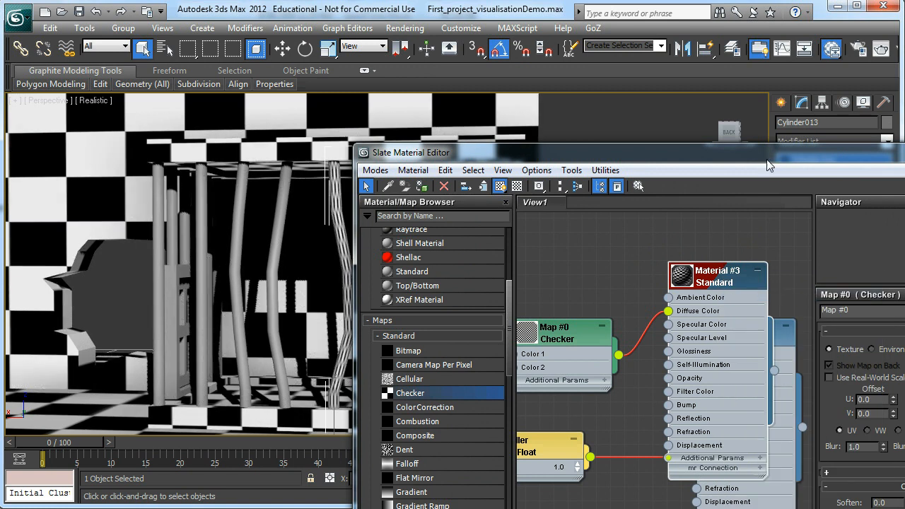
drag(778, 160, 0, 170)
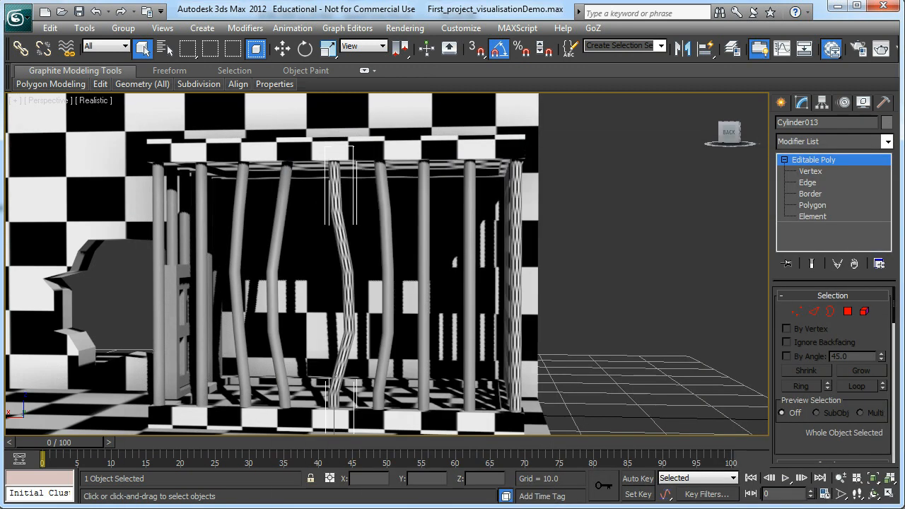
Add an Unwrap UVW modifier to the bent bar and open its UV editor, placed beside the cage.
click(887, 142)
key(u)
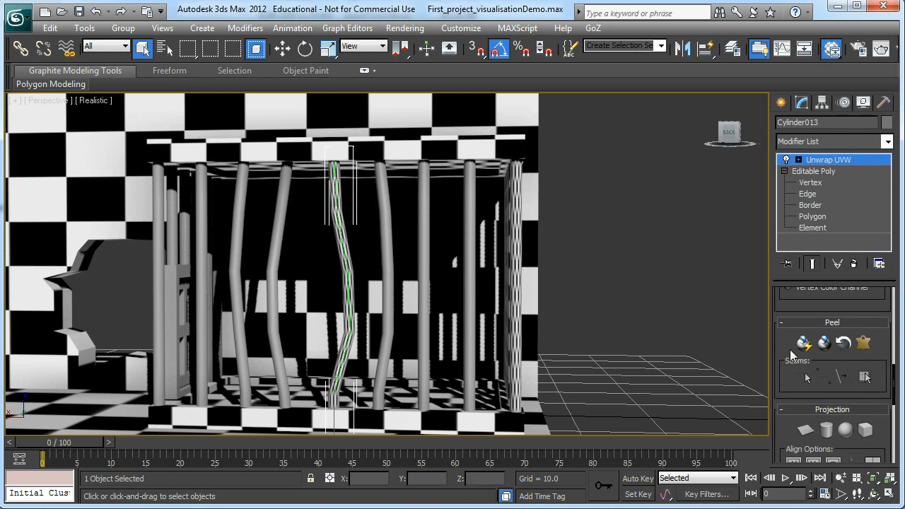
drag(778, 352, 789, 263)
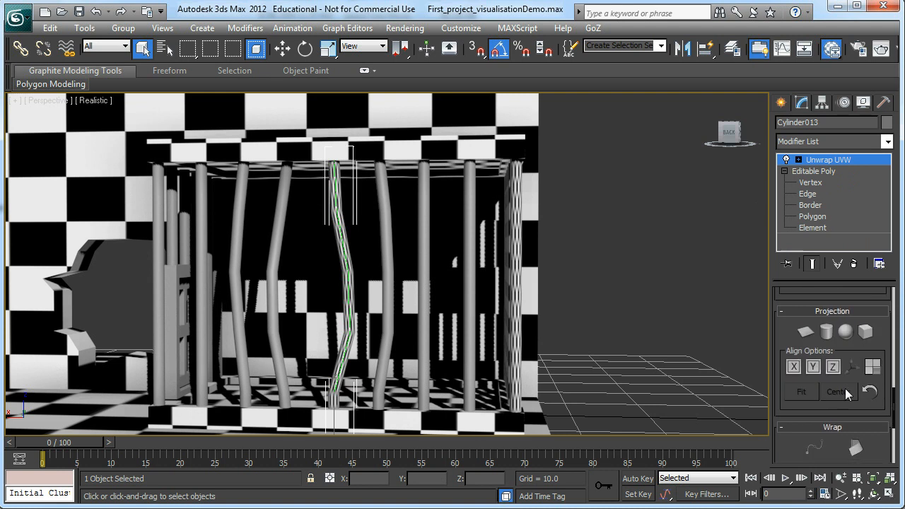
drag(783, 413, 779, 505)
drag(774, 335, 779, 464)
click(857, 352)
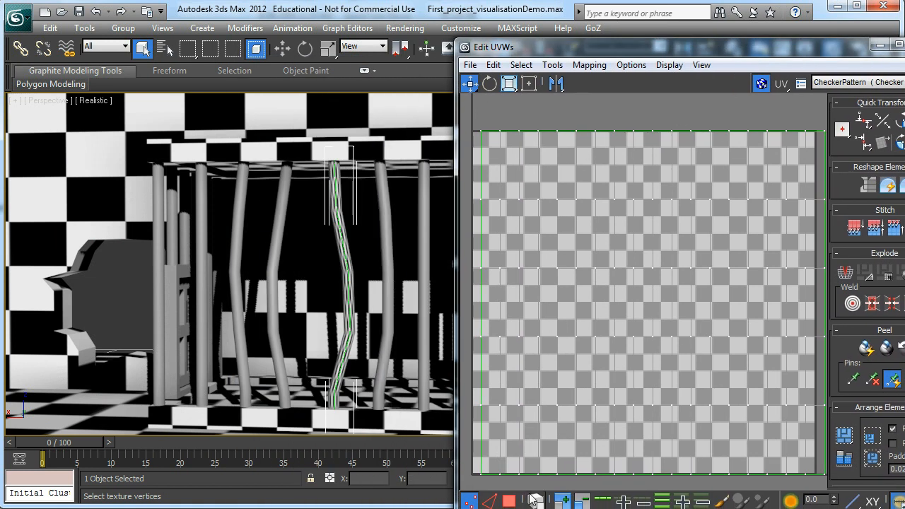
drag(565, 47, 556, 0)
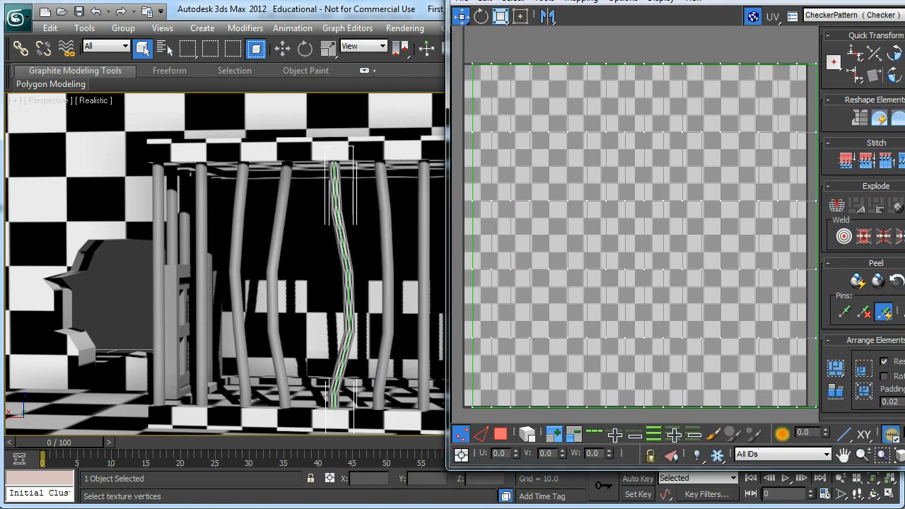
Flatten-map the bent bar's faces with a face angle threshold of 45 and spacing of 0.02.
click(501, 434)
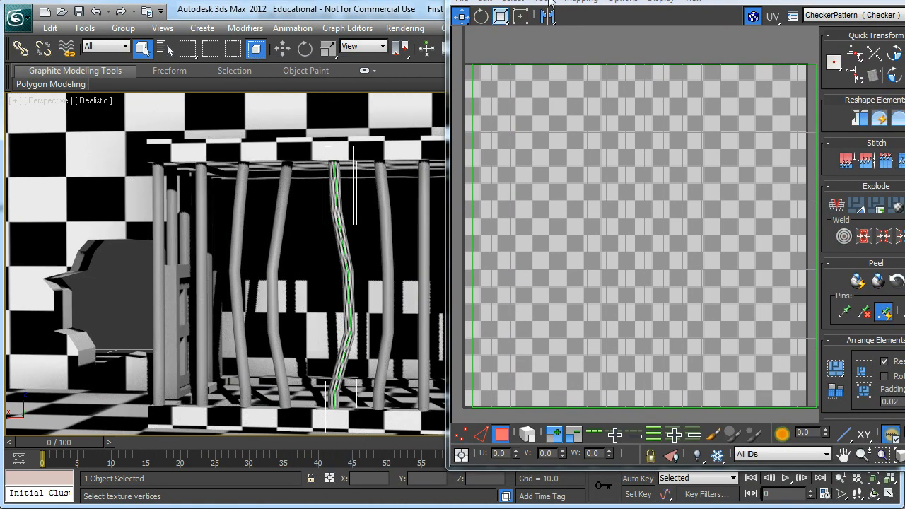
click(576, 1)
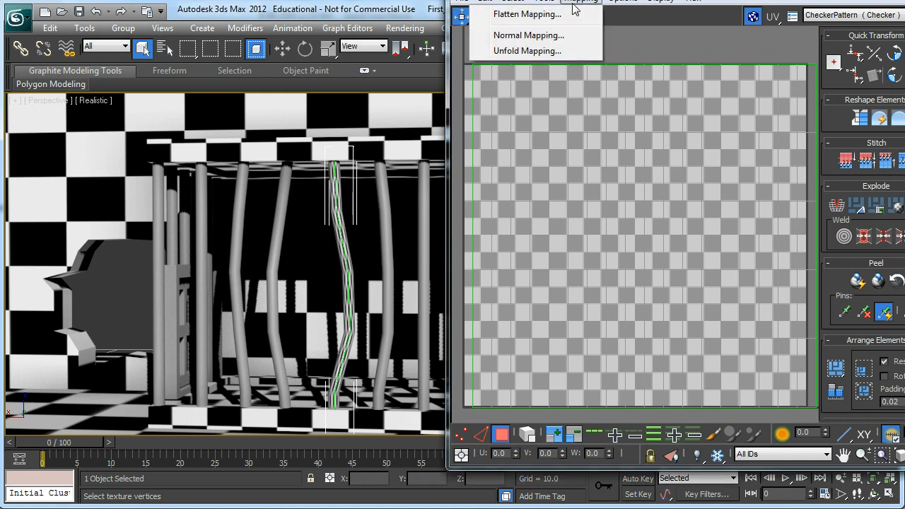
click(550, 17)
click(217, 90)
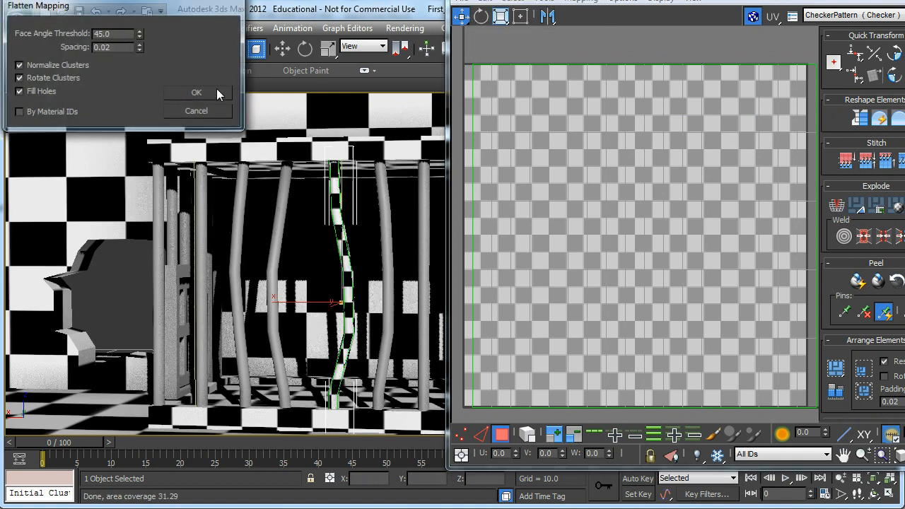
Hide the checker background to inspect the bent bar's flattened UV strips, then close the UV editor.
click(757, 19)
scroll(673, 264, down, 2)
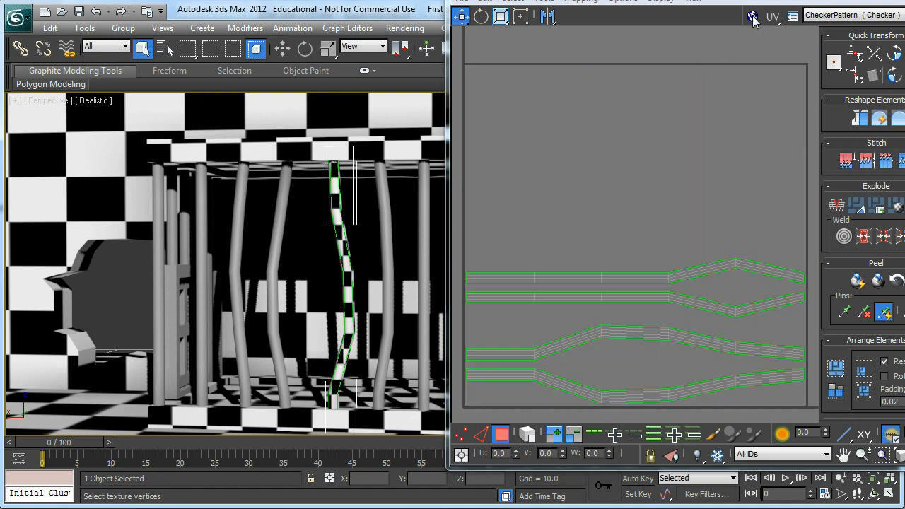
middle_drag(657, 263, 638, 179)
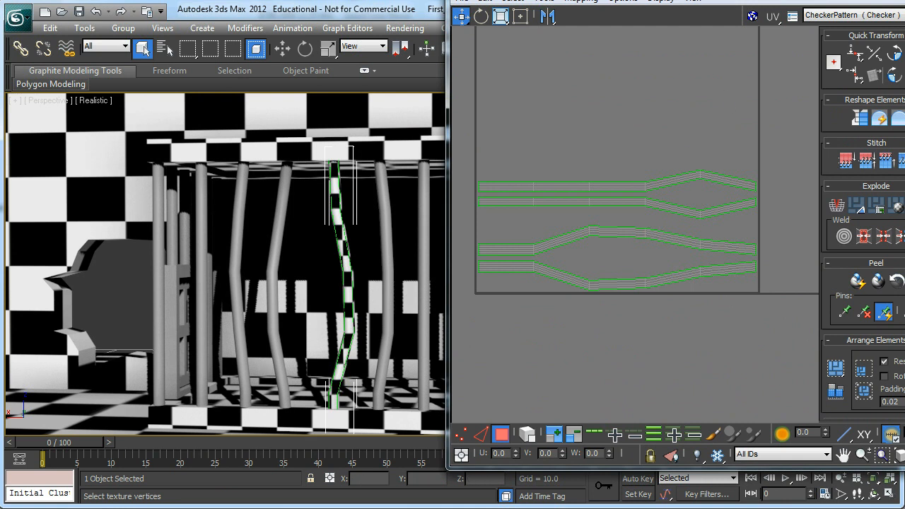
click(904, 0)
Leave the bent bar's face level and give the cage door's inner window frame the checker material.
alt+middle_drag(459, 316, 304, 185)
scroll(304, 186, up, 1)
middle_drag(185, 248, 376, 234)
click(799, 160)
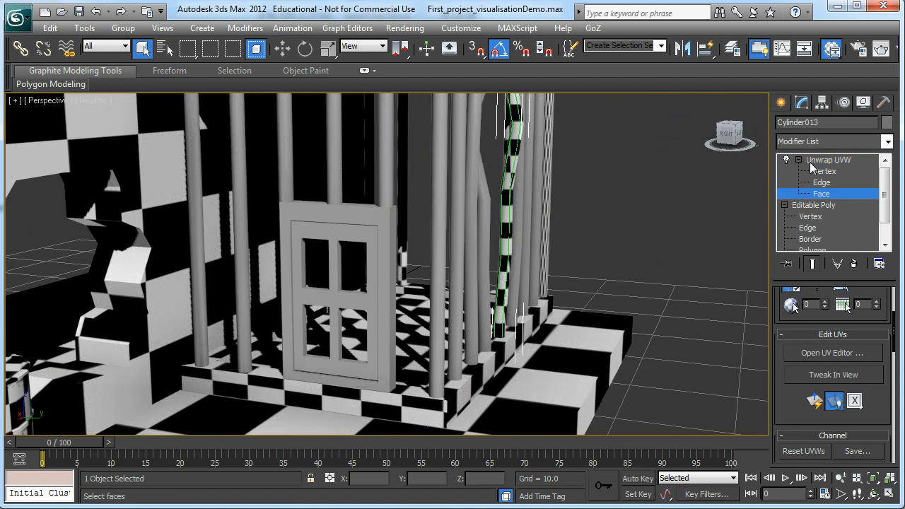
click(810, 161)
click(315, 230)
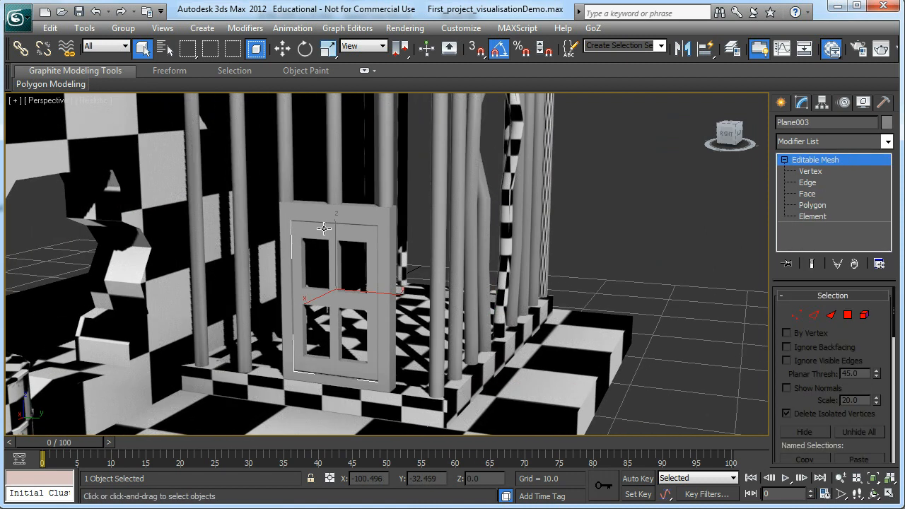
scroll(325, 230, down, 1)
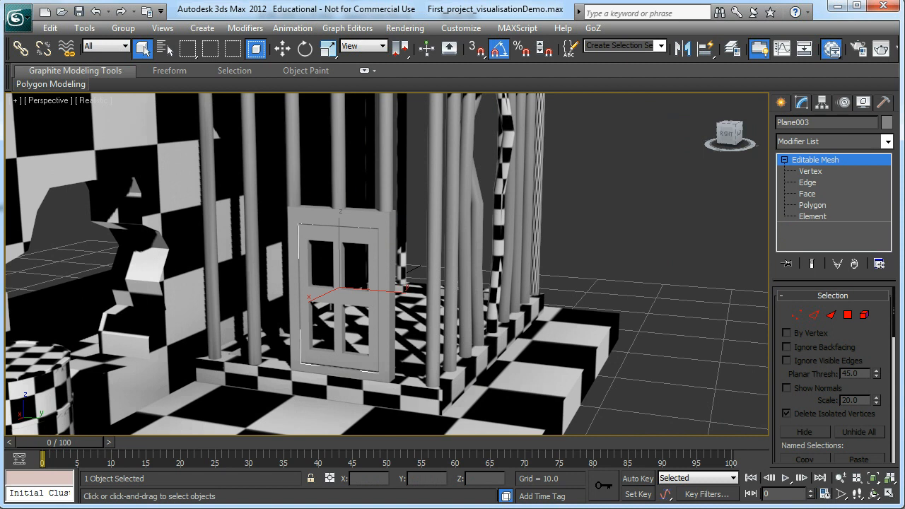
scroll(441, 302, up, 3)
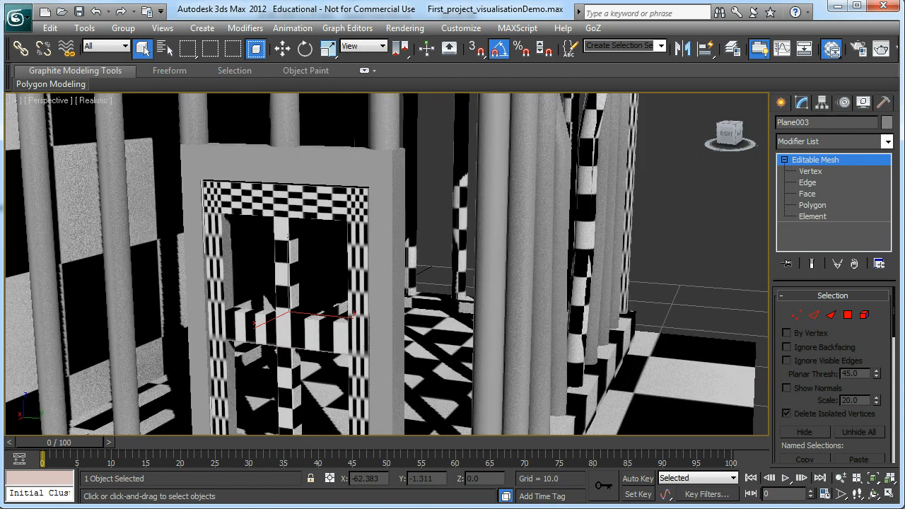
Add an Unwrap UVW modifier to the door's inner window frame and open its UV layout in the UV editor.
click(886, 142)
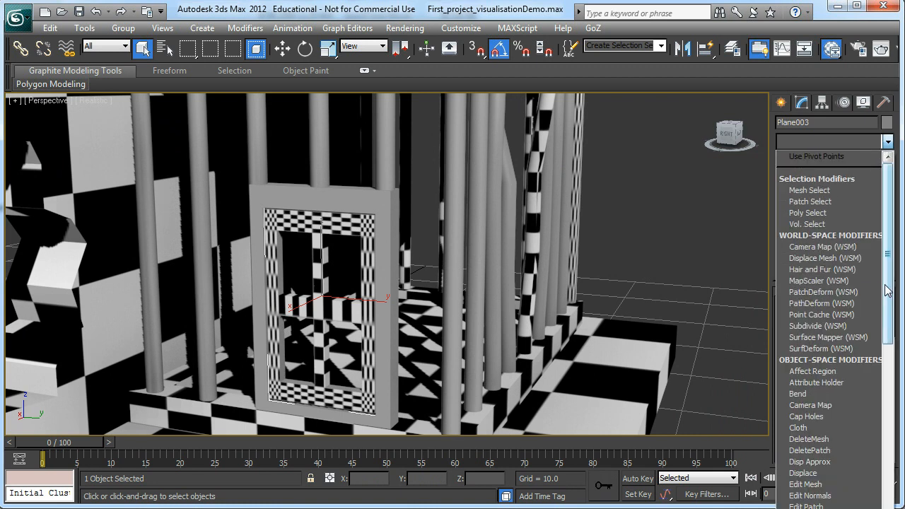
key(u)
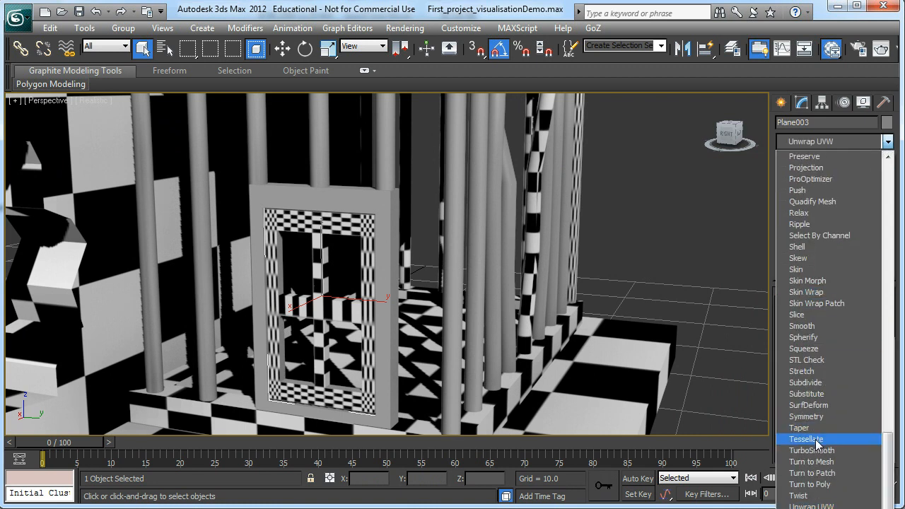
click(831, 506)
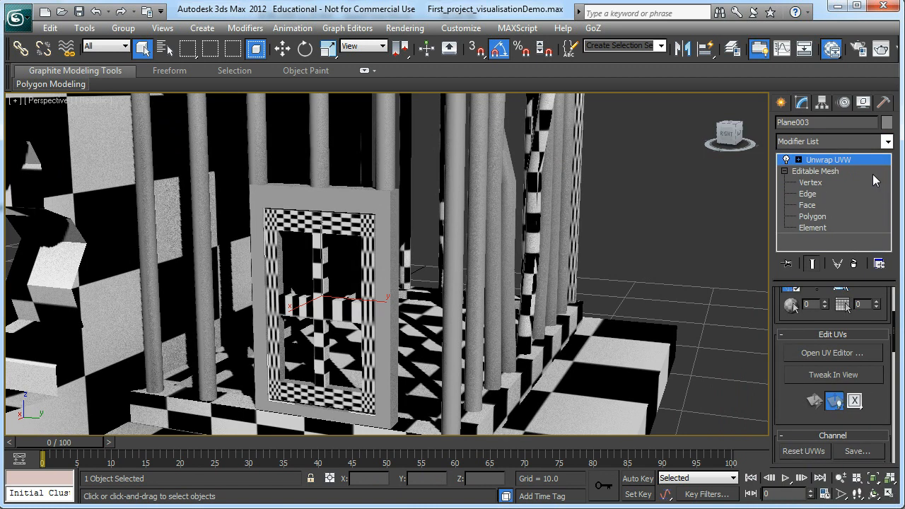
click(798, 160)
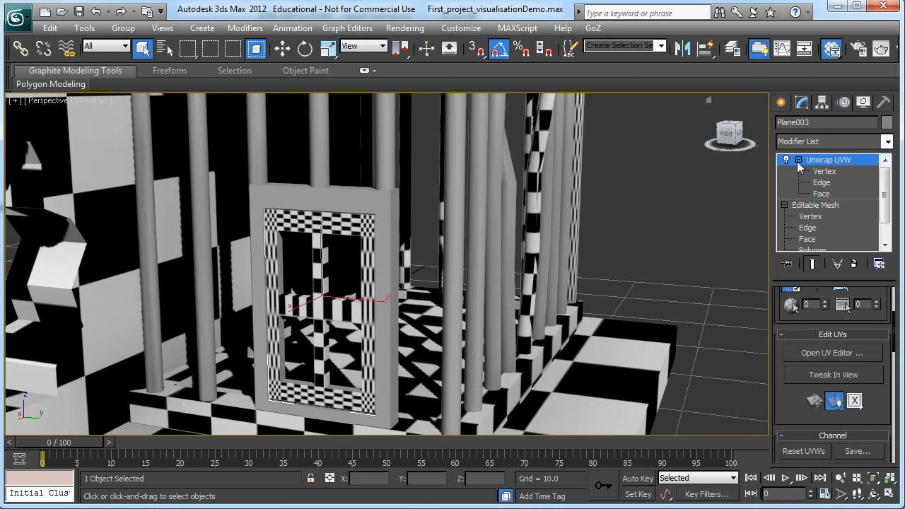
click(798, 161)
click(836, 352)
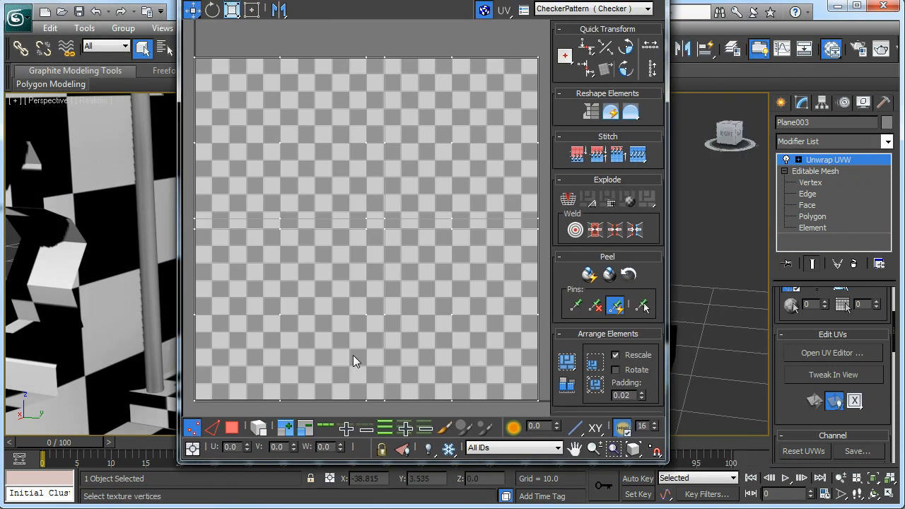
Hide the UV editor's checker background and flatten-map the door window frame's faces with a face angle threshold of 45 and spacing of 0.02.
click(484, 9)
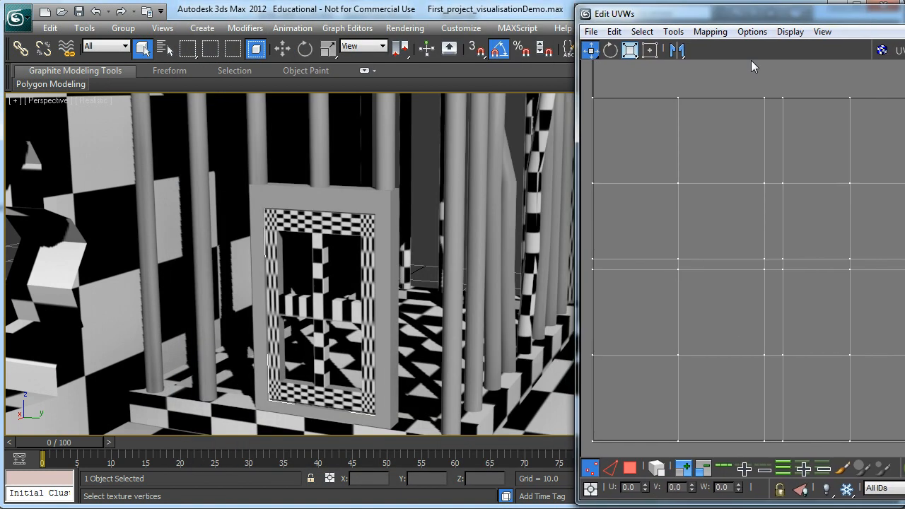
scroll(665, 198, down, 2)
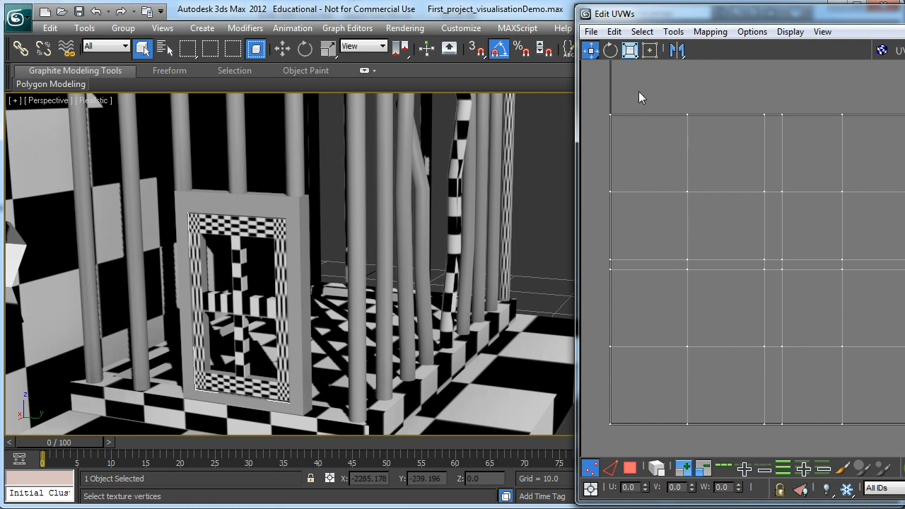
click(709, 32)
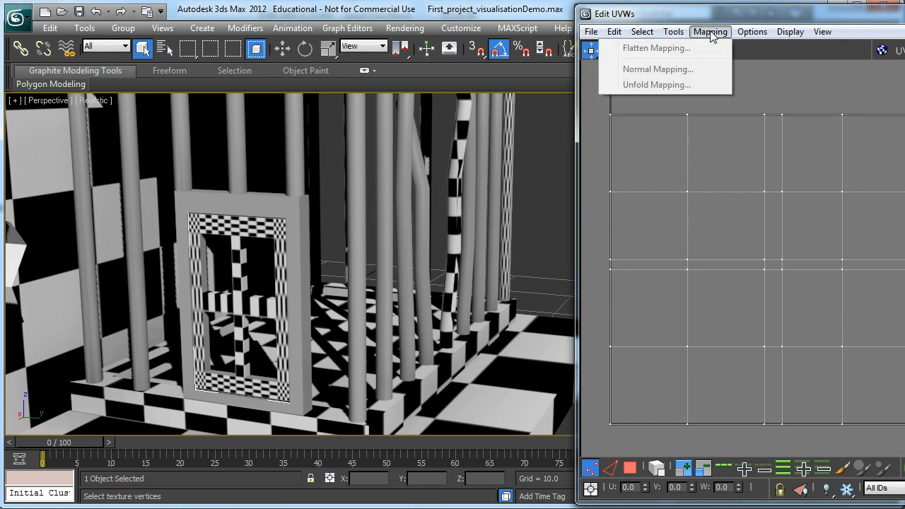
click(600, 431)
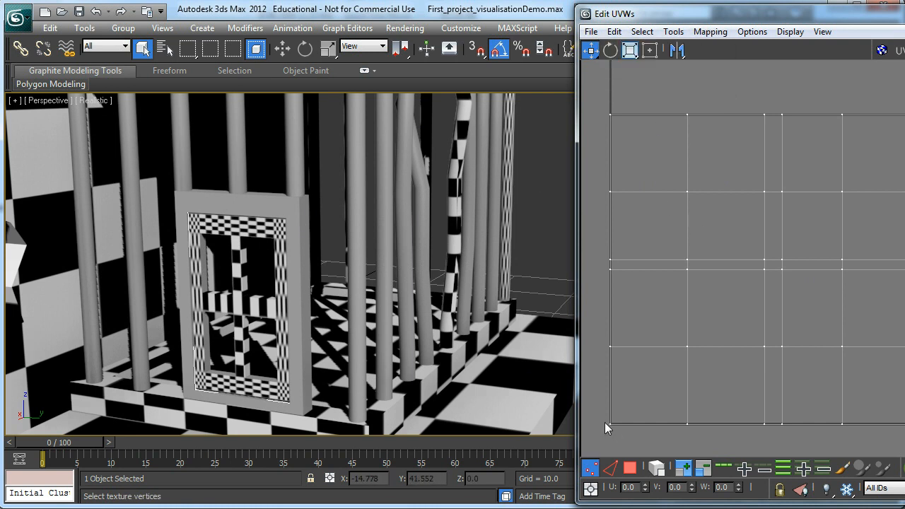
click(630, 467)
click(705, 33)
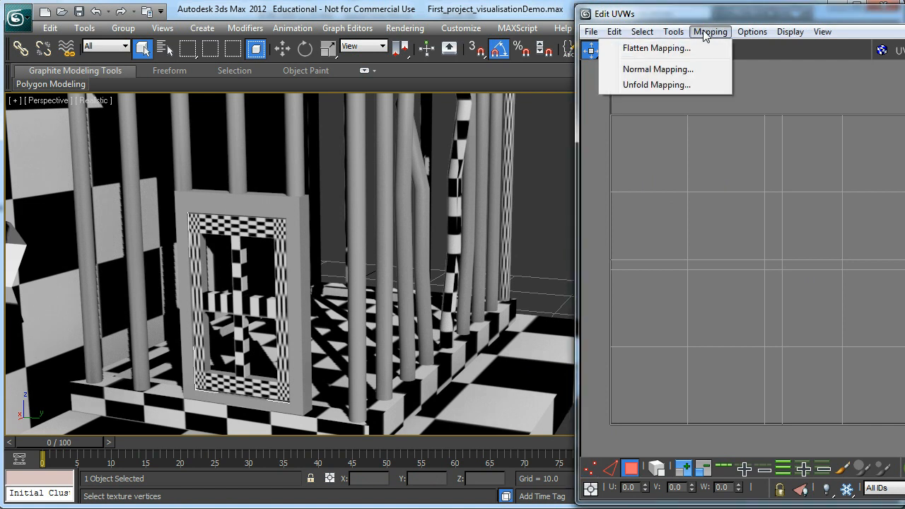
click(662, 50)
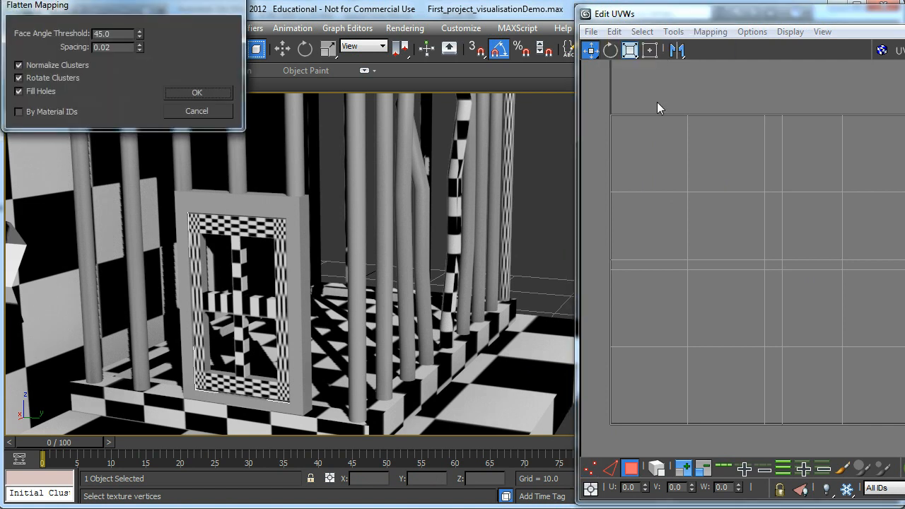
click(216, 88)
middle_drag(676, 318, 713, 322)
mouse_move(145, 325)
alt+middle_down()
mouse_move(244, 309)
mouse_move(148, 294)
mouse_move(143, 318)
alt+middle_up()
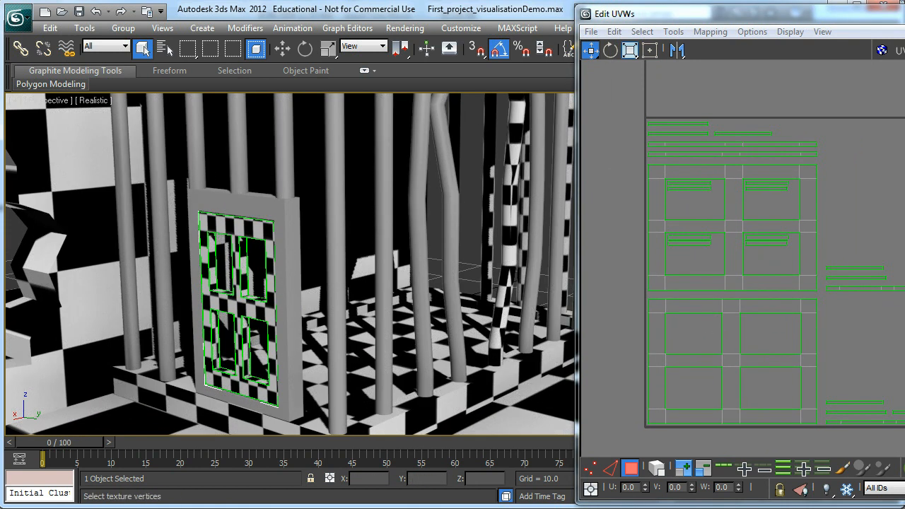
Close the UV editor and examine the checker pattern on the cage, wall and ground from several angles.
click(898, 14)
ctrl+alt+middle_drag(552, 292, 409, 311)
alt+middle_drag(441, 242, 685, 213)
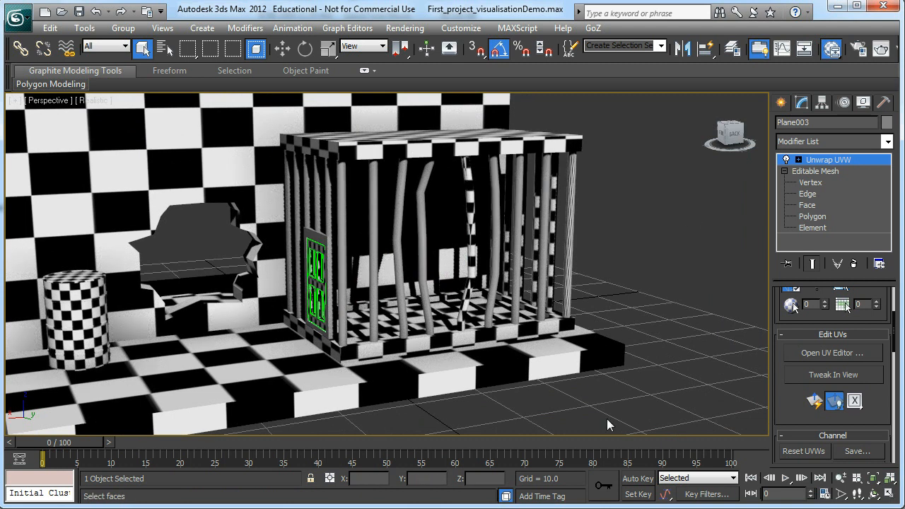
alt+middle_drag(386, 195, 106, 216)
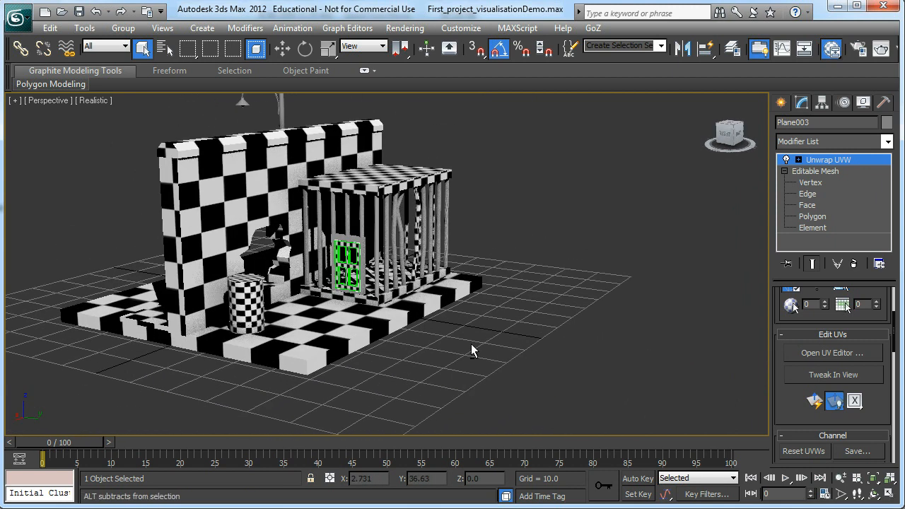
alt+middle_drag(291, 207, 351, 209)
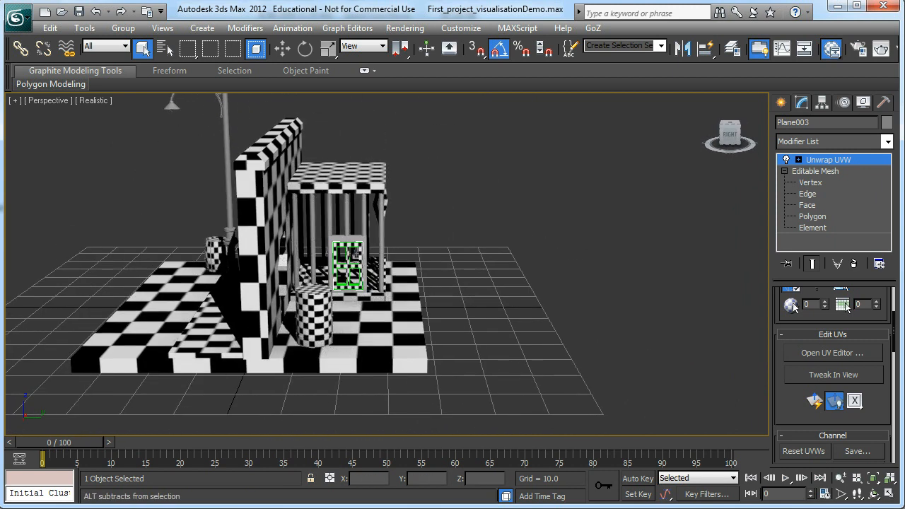